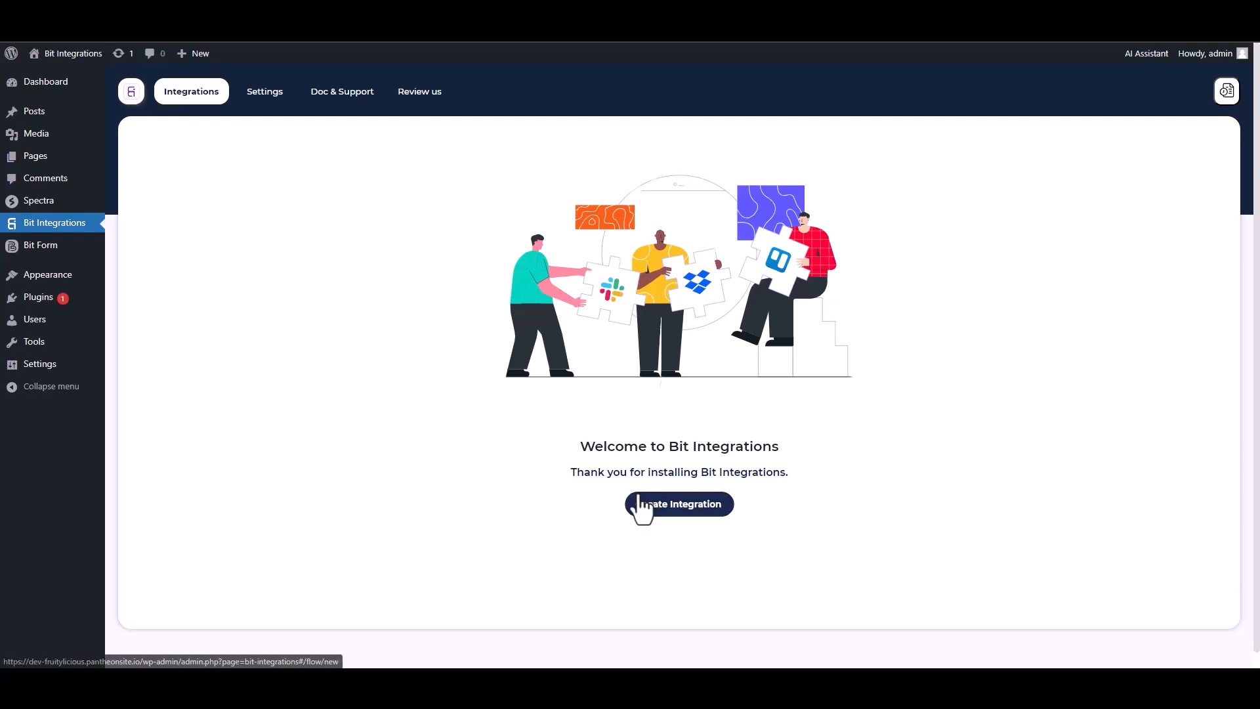
Pick Spectra, found by searching 'sp', as the new integration's trigger and start fetching its form data.
{"action": "type", "text": "sp"}
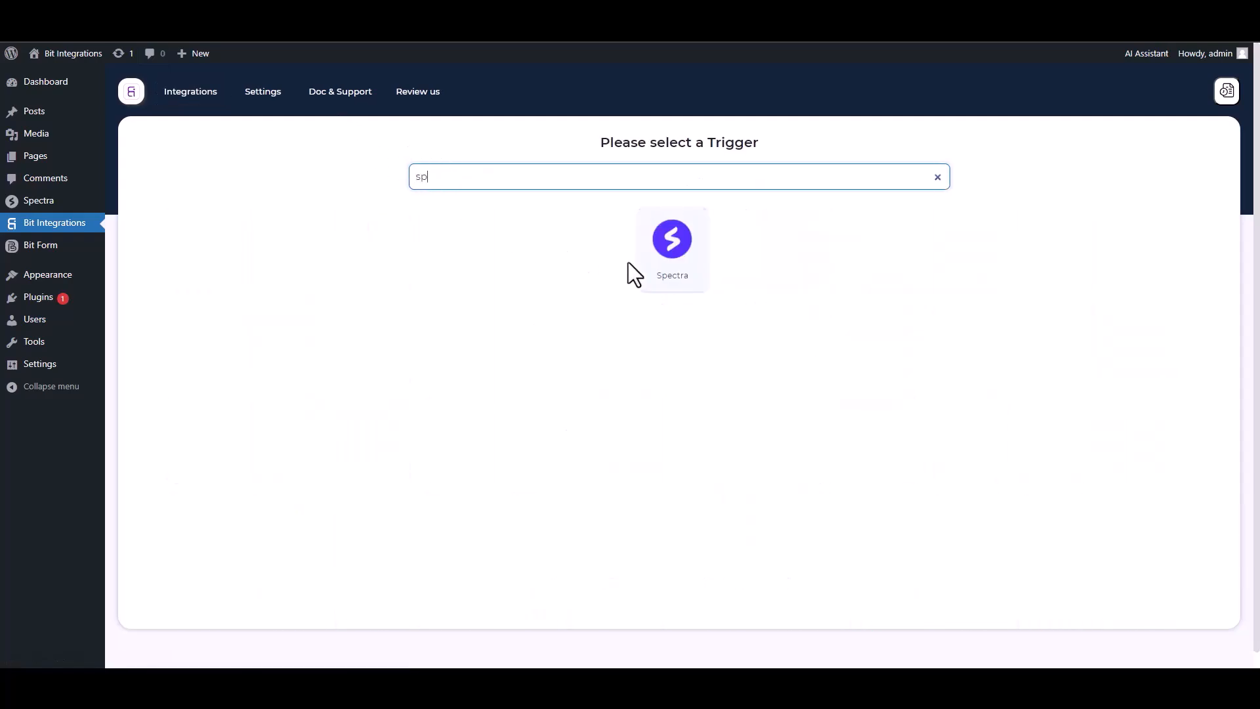
{"action": "left_click", "coordinate": [634, 263]}
{"action": "left_click", "coordinate": [673, 302]}
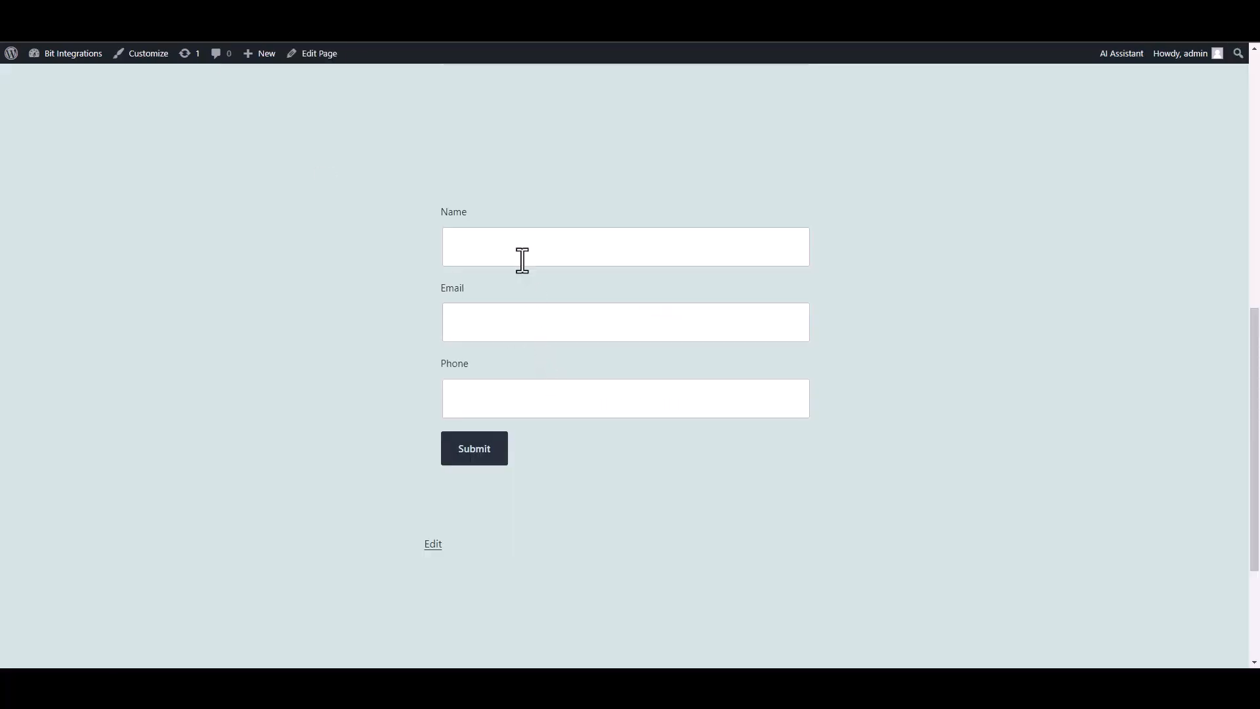
Submit the Spectra form with the name 'test', a test e-mail address and a phone number.
{"action": "left_click", "coordinate": [520, 258]}
{"action": "type", "text": "test"}
{"action": "left_click", "coordinate": [745, 327]}
{"action": "type", "text": "test@gmail.com"}
{"action": "key", "text": "Tab"}
{"action": "type", "text": "45645625"}
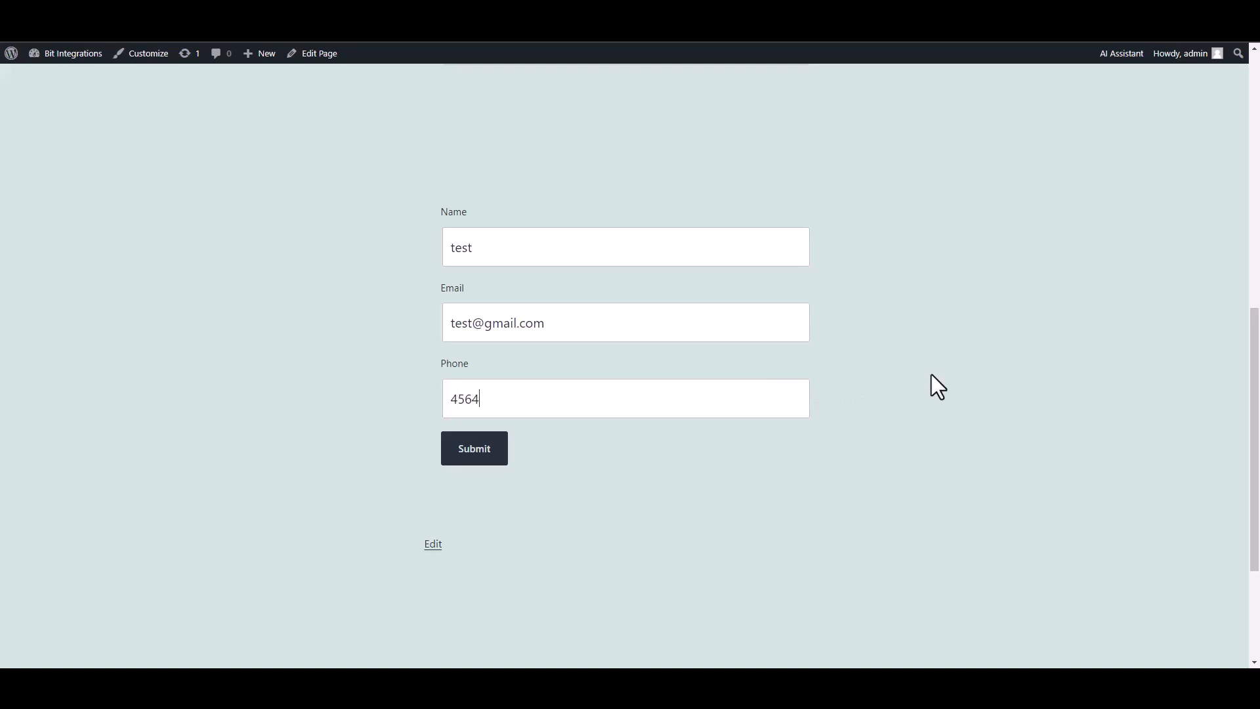
{"action": "left_click", "coordinate": [487, 452]}
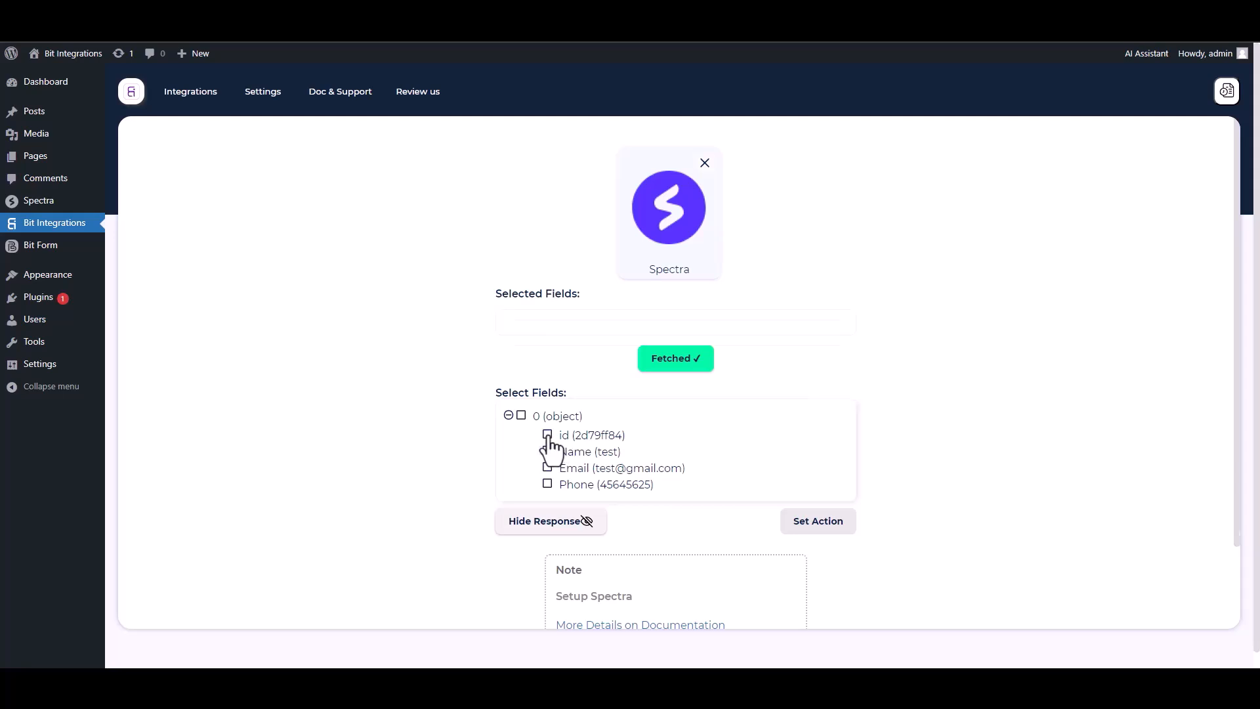
Select the id, Name, Email and Phone fields from the fetched response.
{"action": "left_click", "coordinate": [548, 435]}
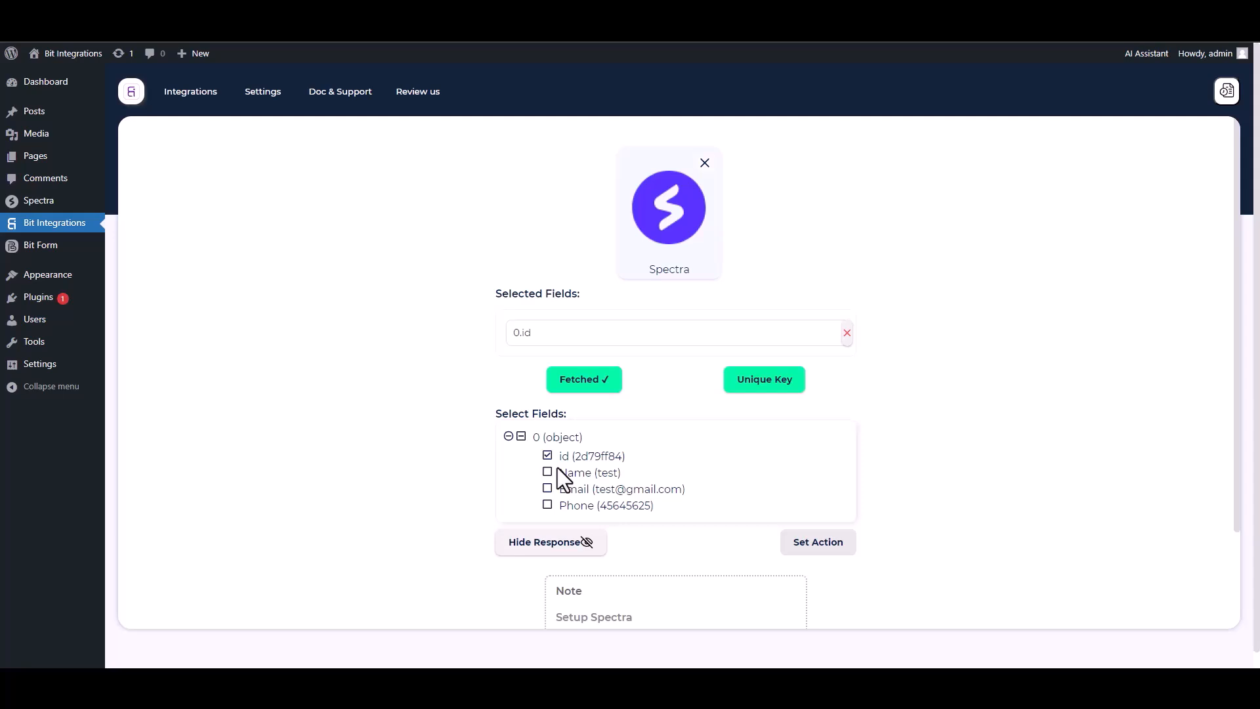
{"action": "left_click", "coordinate": [557, 471]}
{"action": "left_click", "coordinate": [548, 519]}
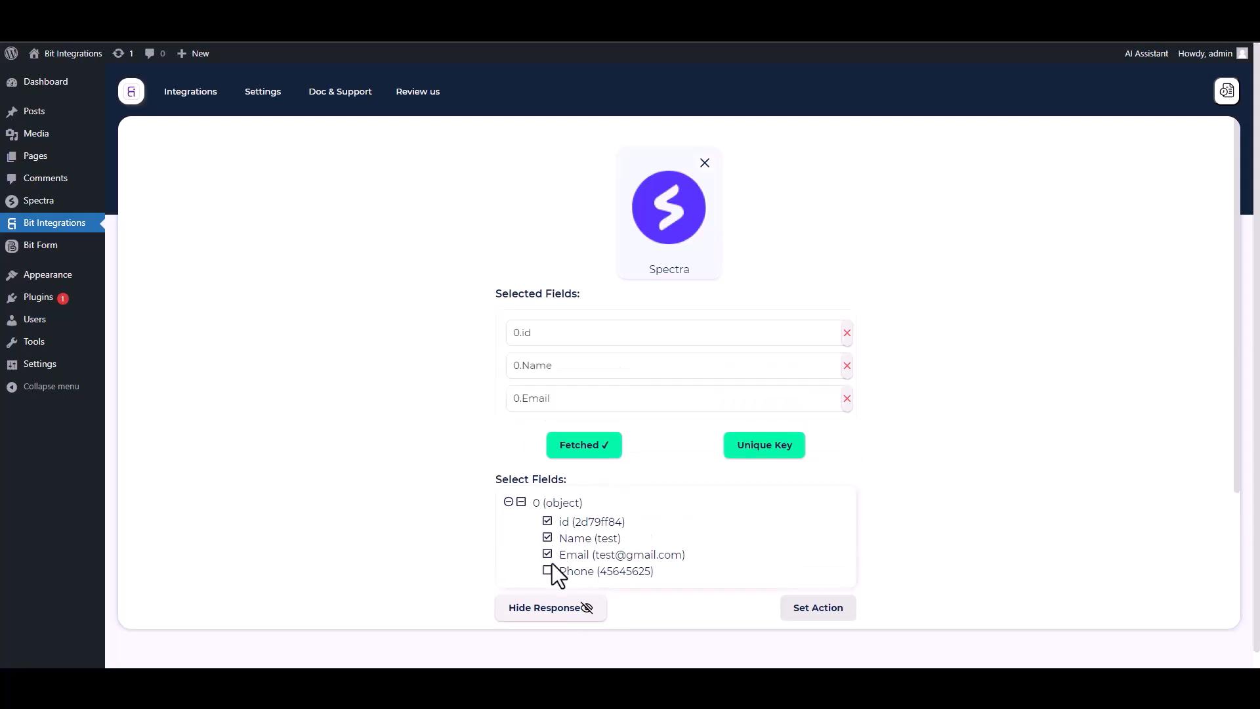
{"action": "left_click", "coordinate": [548, 569]}
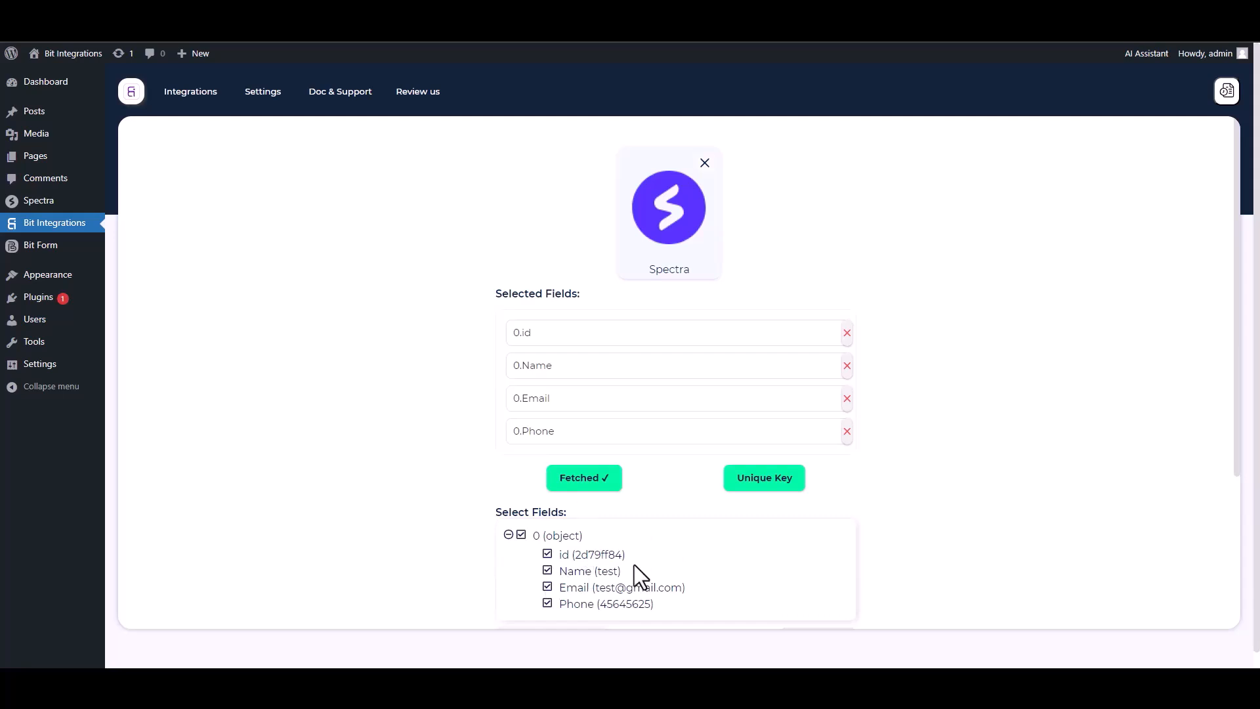
Set 0.id as the integration's unique primary key.
{"action": "left_click", "coordinate": [761, 491]}
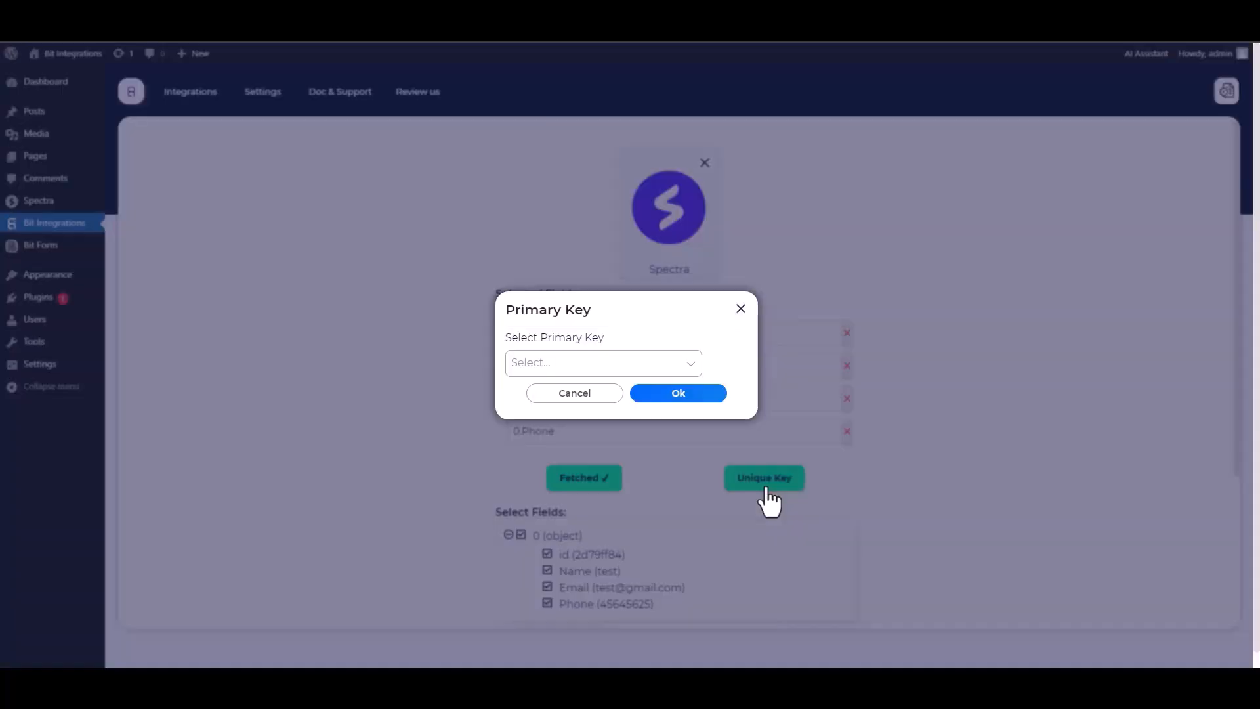
{"action": "left_click", "coordinate": [593, 364]}
{"action": "left_click", "coordinate": [534, 394]}
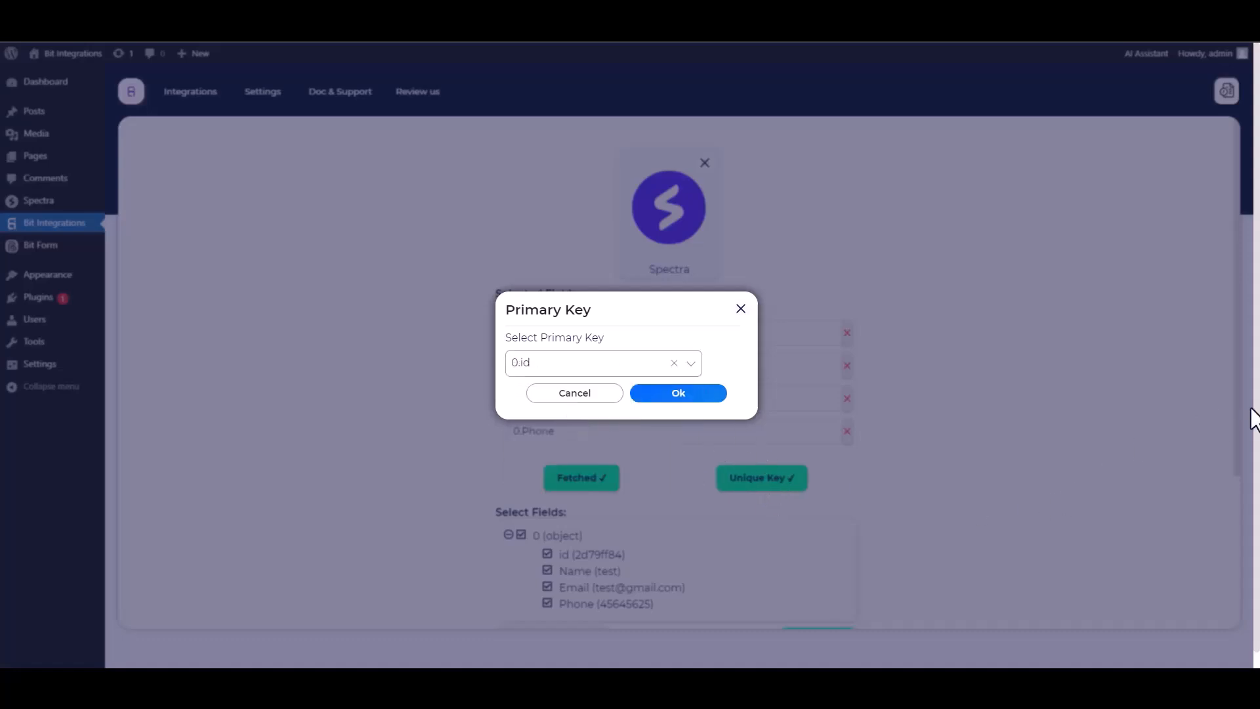
{"action": "left_click", "coordinate": [679, 395]}
{"action": "scroll", "coordinate": [905, 396], "scroll_direction": "down", "scroll_amount": 1}
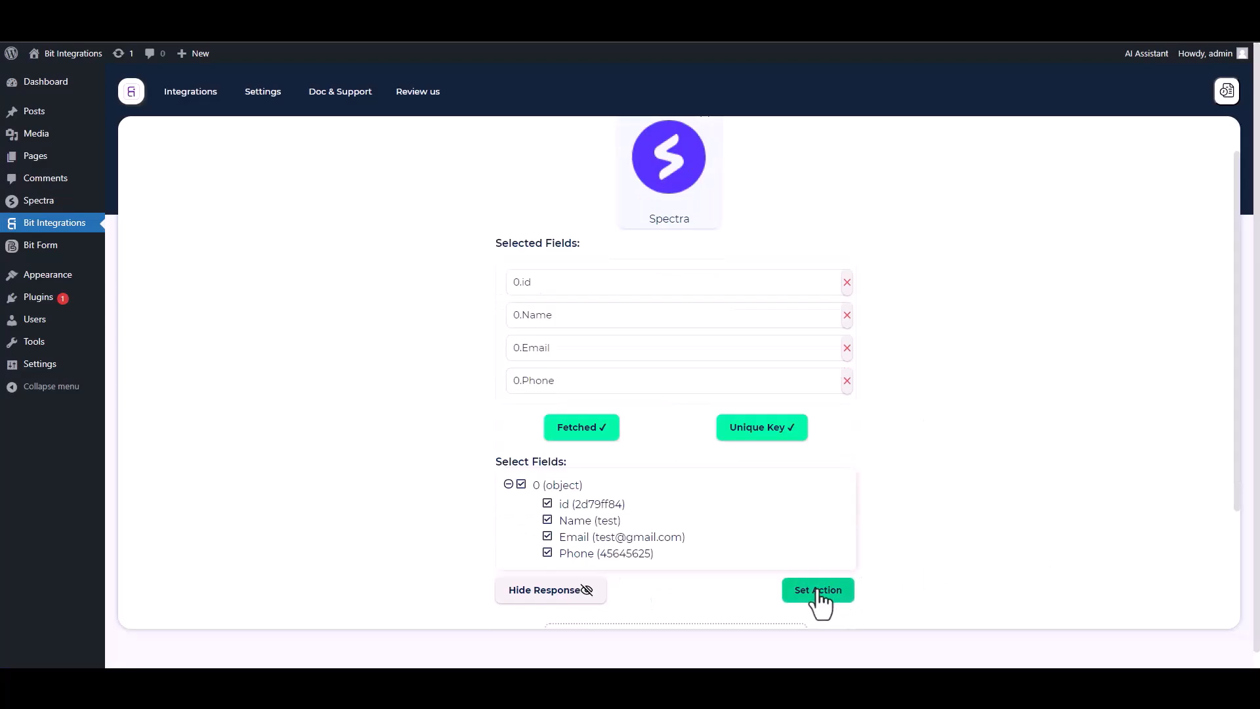
Choose Campaign Monitor, found by searching 'camp', as the action app.
{"action": "left_click", "coordinate": [817, 590]}
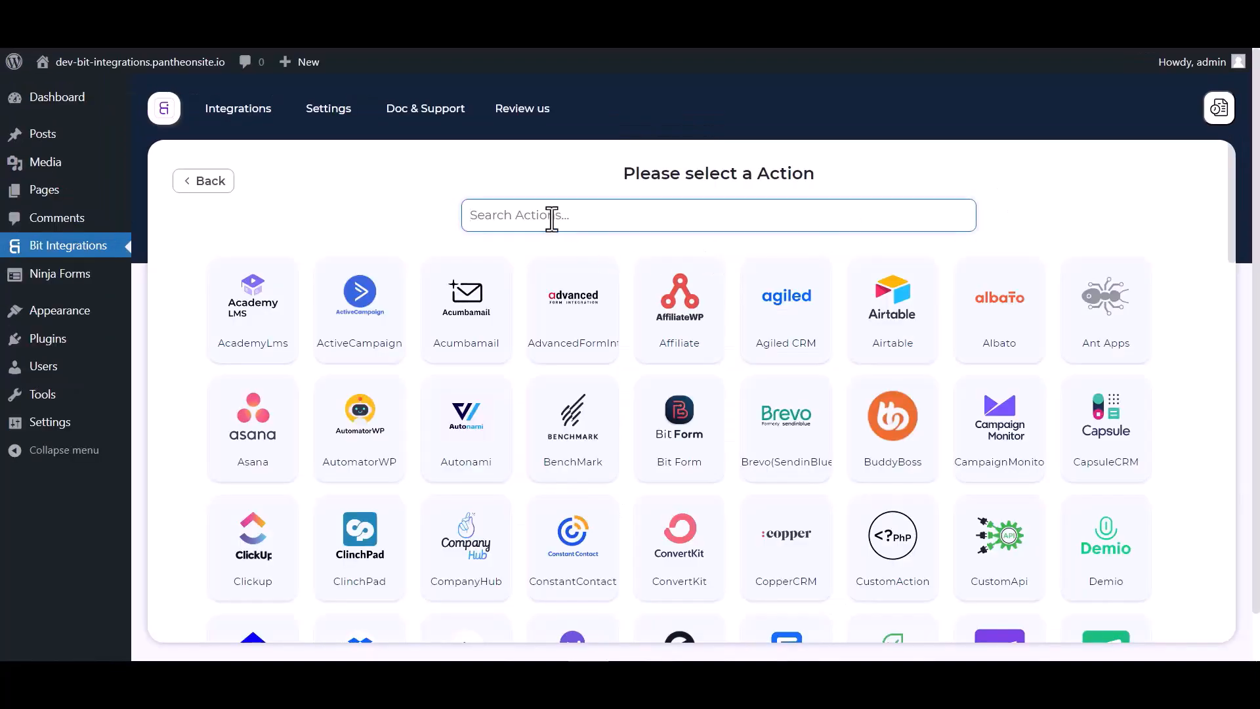
{"action": "type", "text": "camp"}
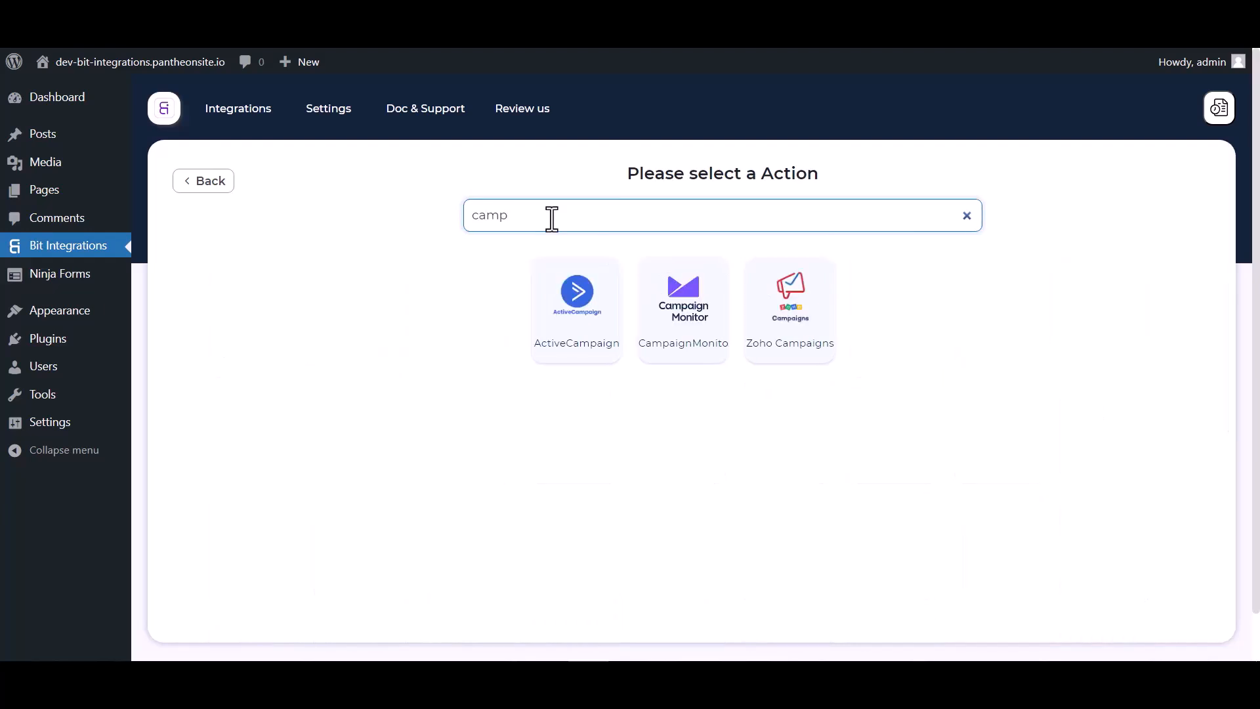
{"action": "left_click", "coordinate": [689, 346]}
{"action": "scroll", "coordinate": [676, 309], "scroll_direction": "down", "scroll_amount": 3}
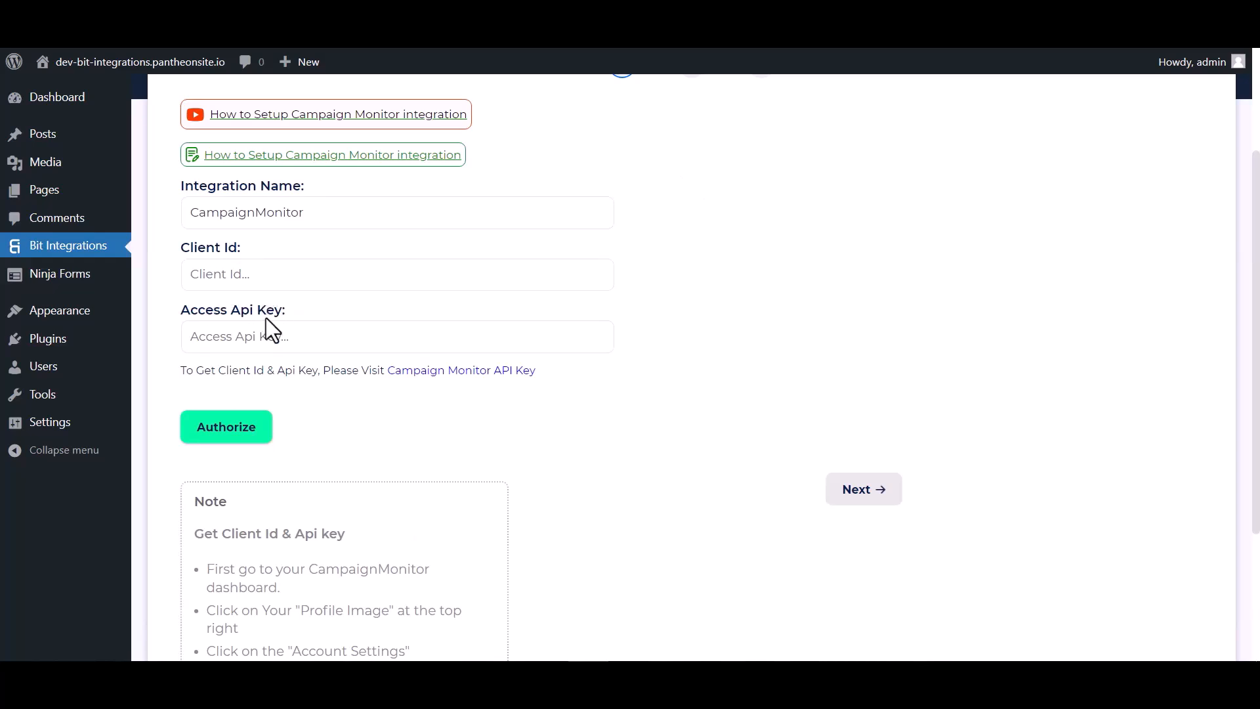
Copy the Client ID from Campaign Monitor's Manage API key page into the Client Id field.
{"action": "left_click", "coordinate": [422, 373]}
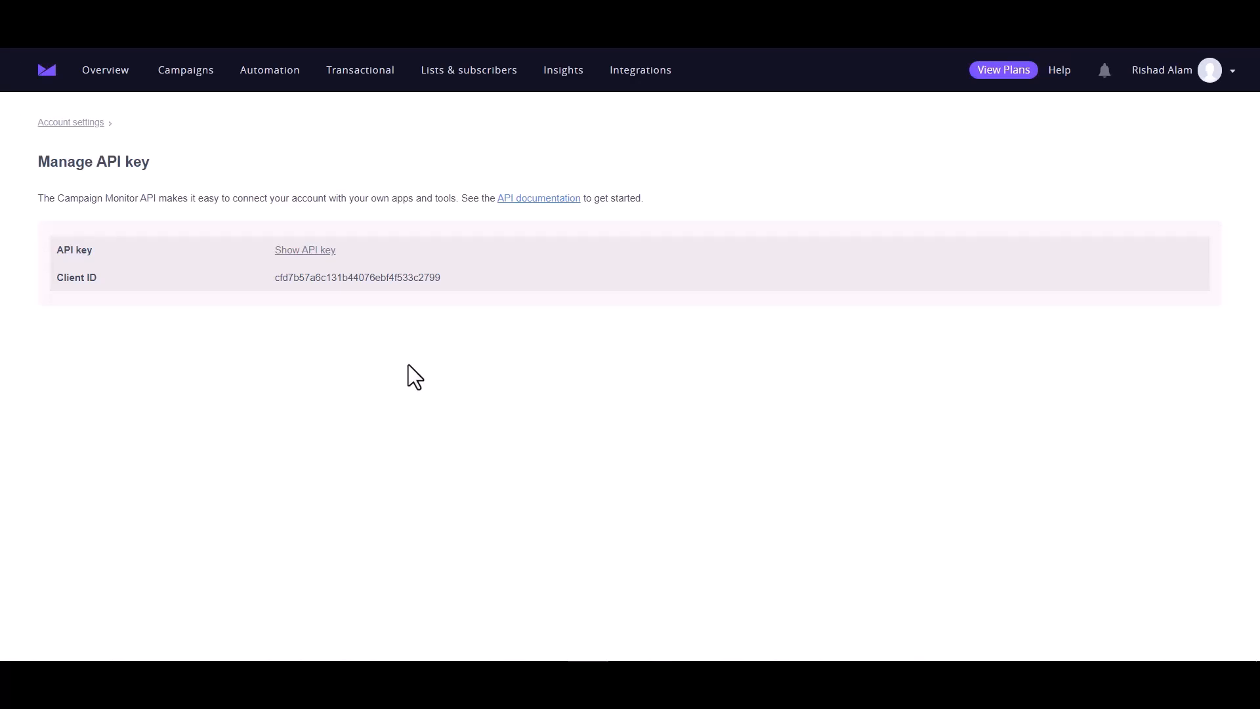
{"action": "double_click", "coordinate": [321, 275]}
{"action": "key", "text": "ctrl+c"}
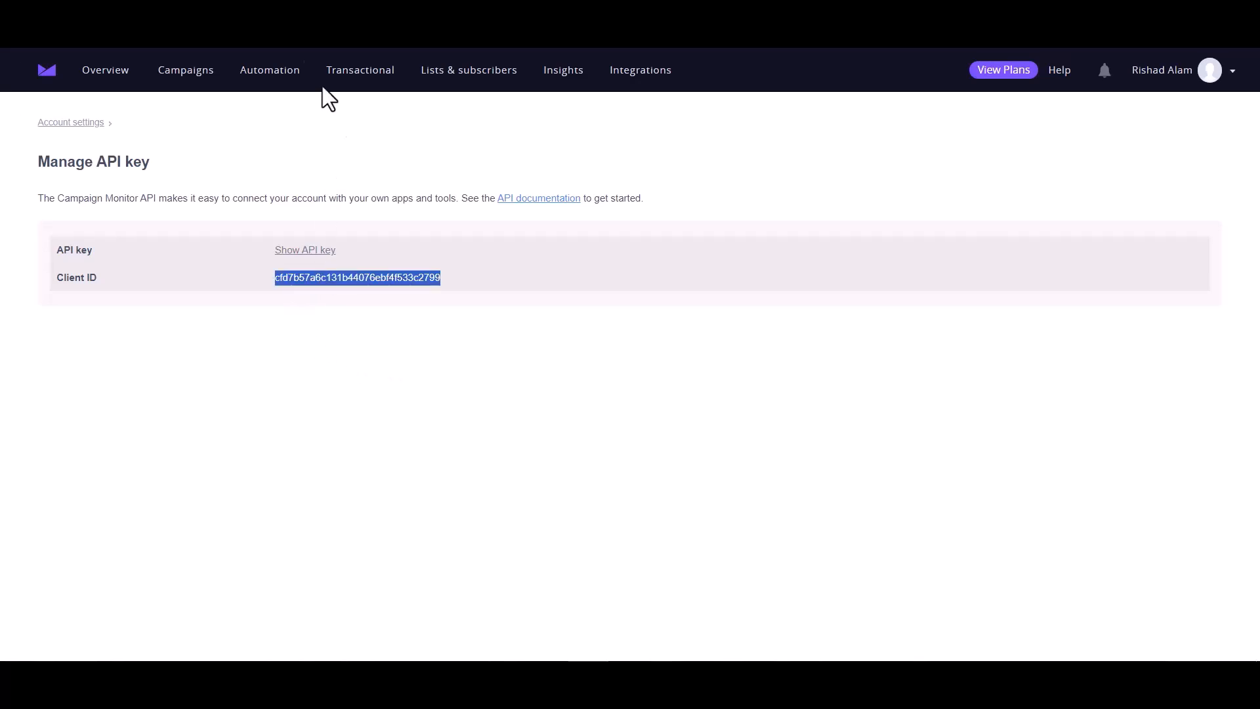
{"action": "left_click", "coordinate": [251, 279]}
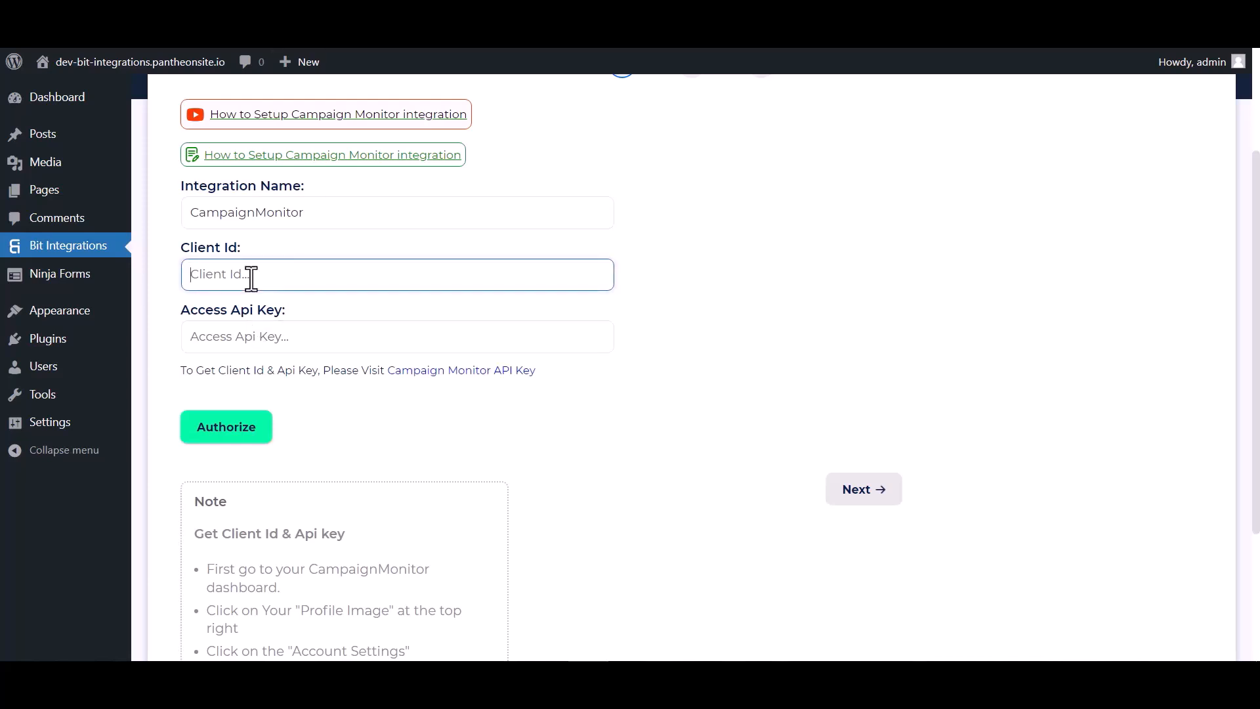
{"action": "key", "text": "ctrl+v"}
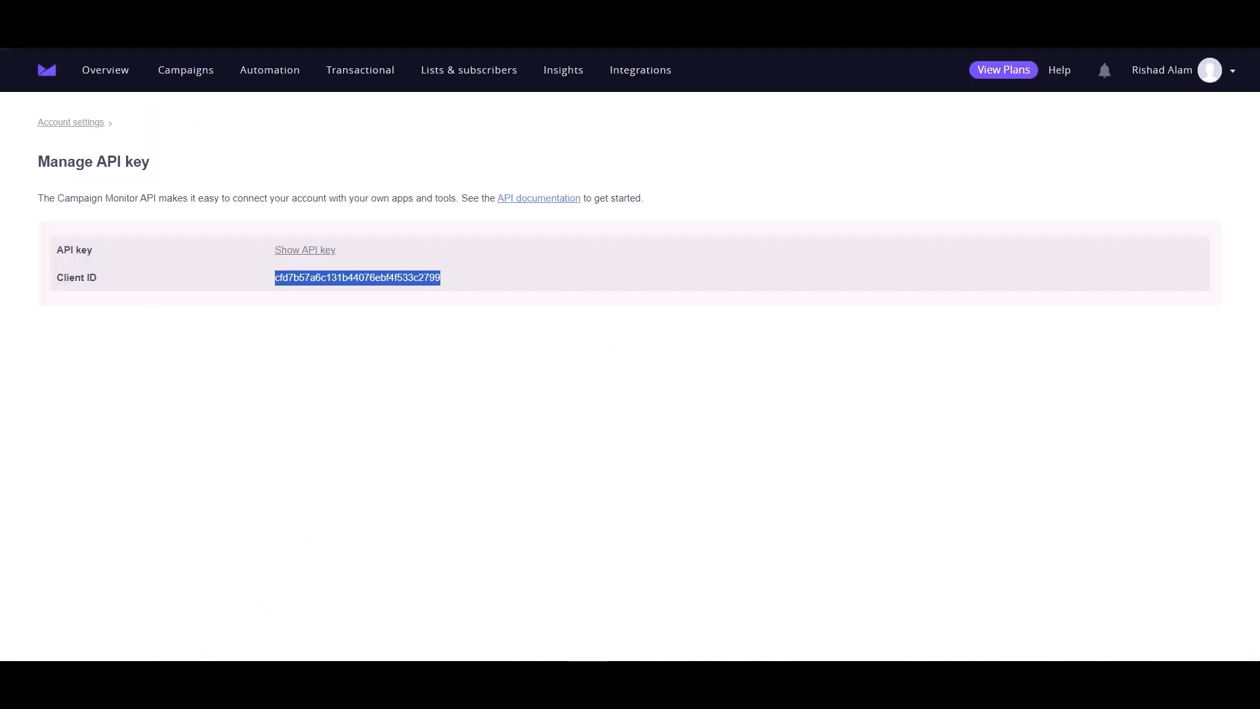
Reveal the Campaign Monitor API key by confirming the account password, then select it.
{"action": "left_click", "coordinate": [312, 251]}
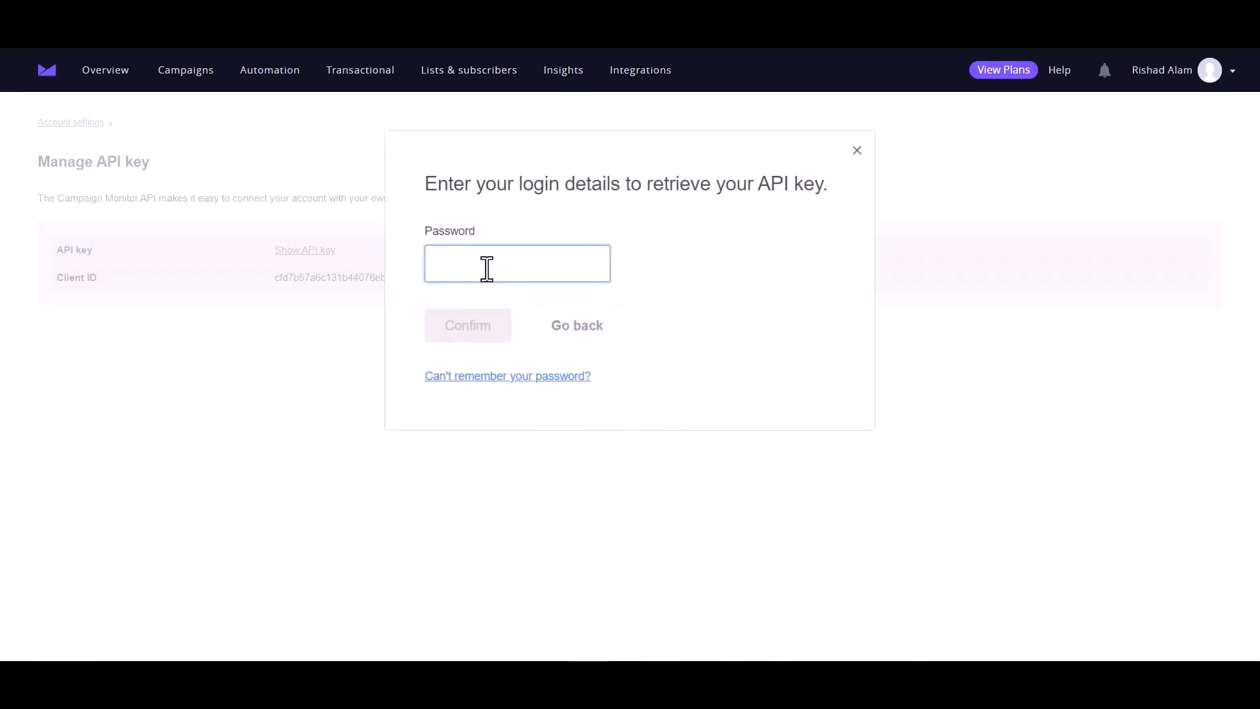
{"action": "key", "text": "ctrl+v"}
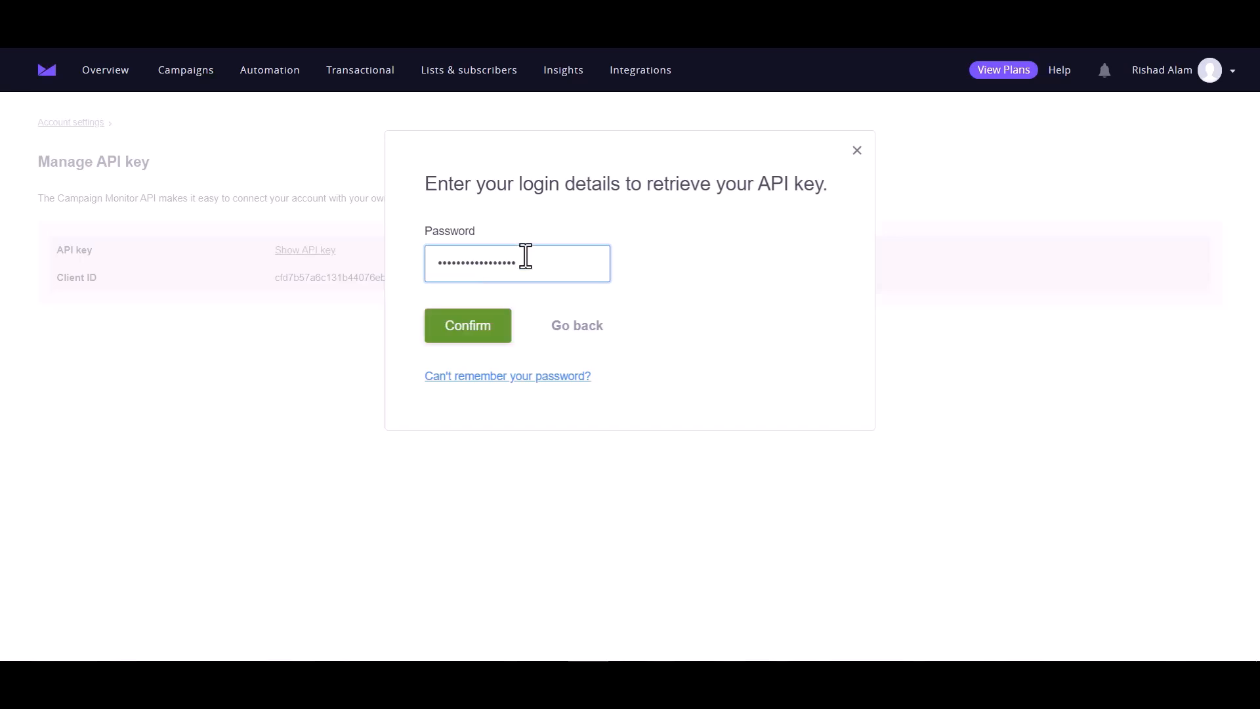
{"action": "left_click", "coordinate": [508, 338]}
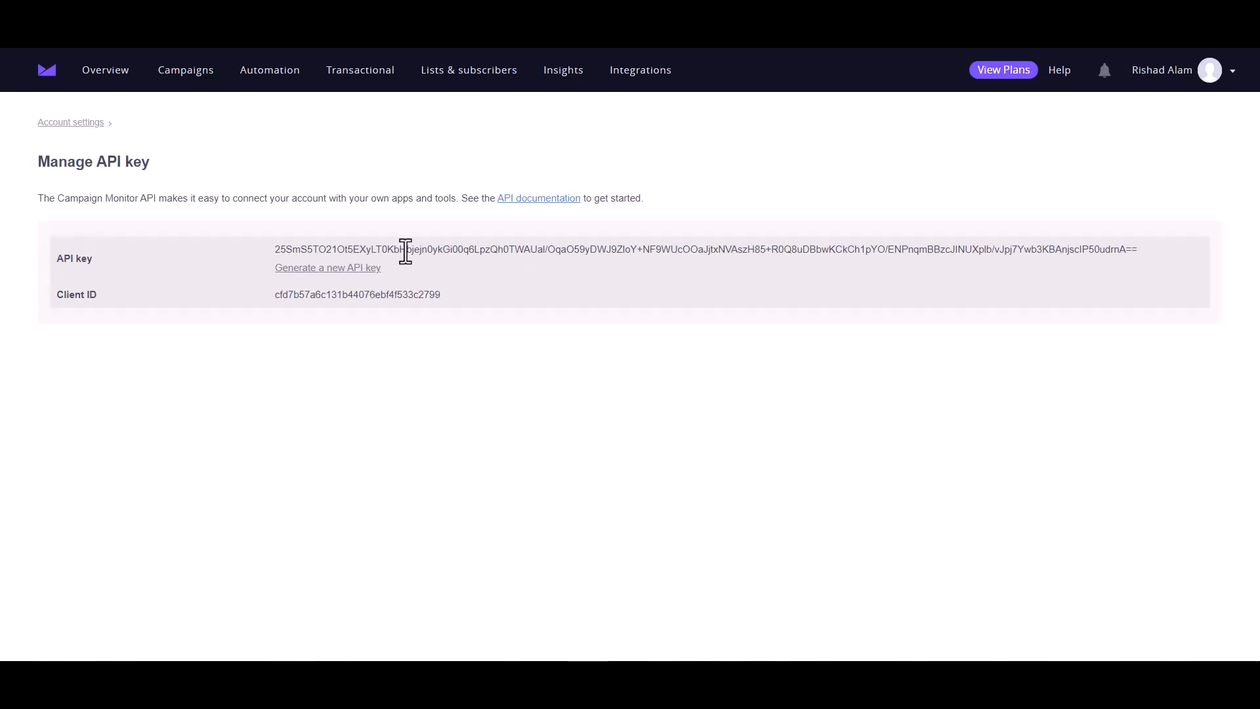
{"action": "double_click", "coordinate": [406, 250]}
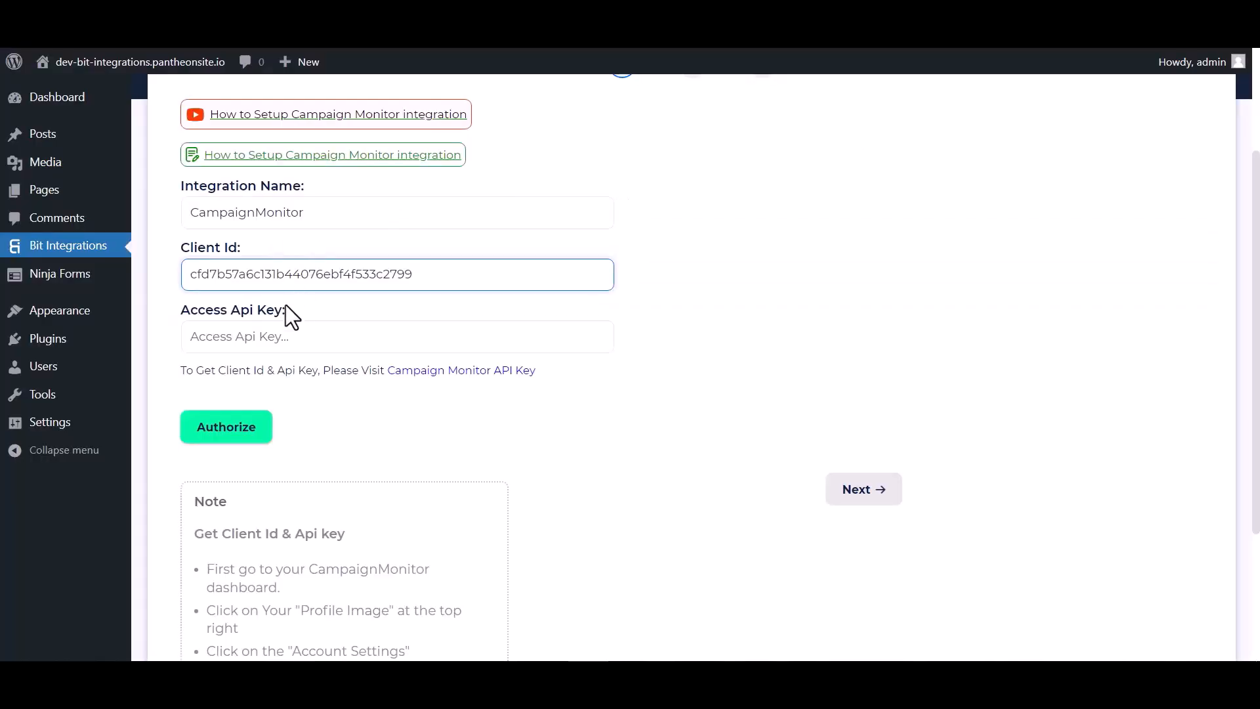
Paste the API key into Access Api Key, authorize Campaign Monitor and advance to step 2.
{"action": "left_click", "coordinate": [282, 338]}
{"action": "key", "text": "ctrl+v"}
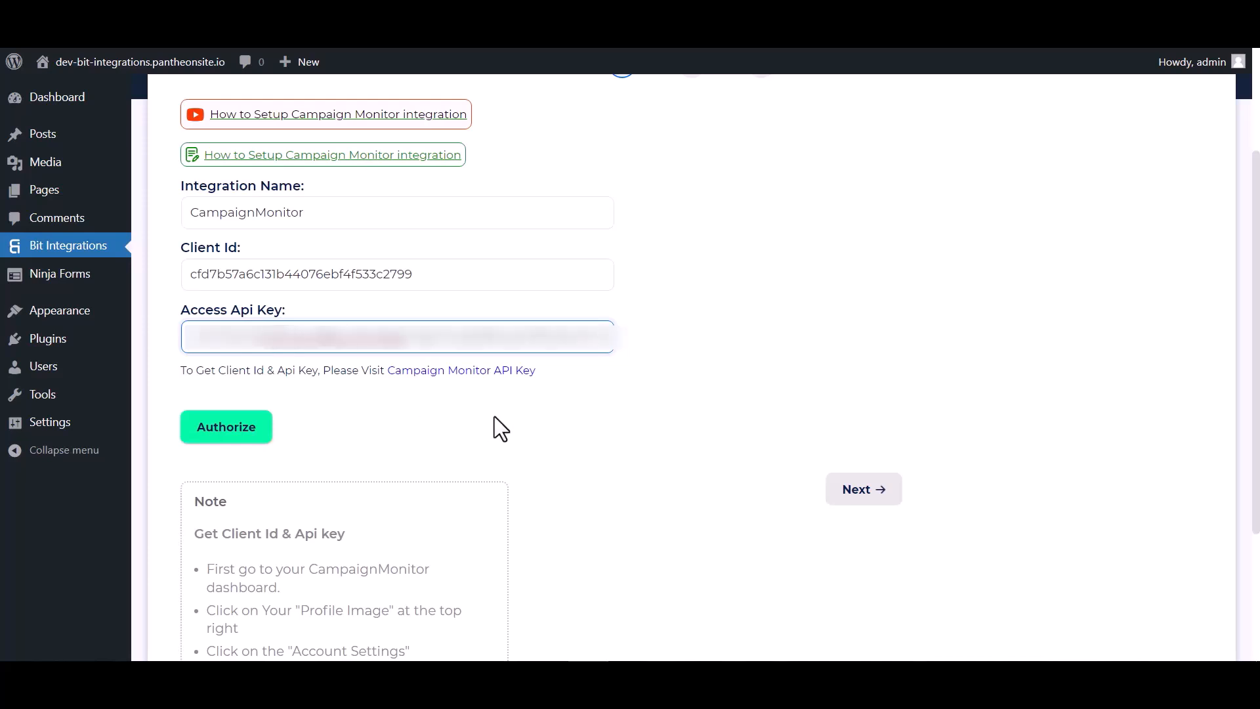
{"action": "left_click", "coordinate": [240, 428]}
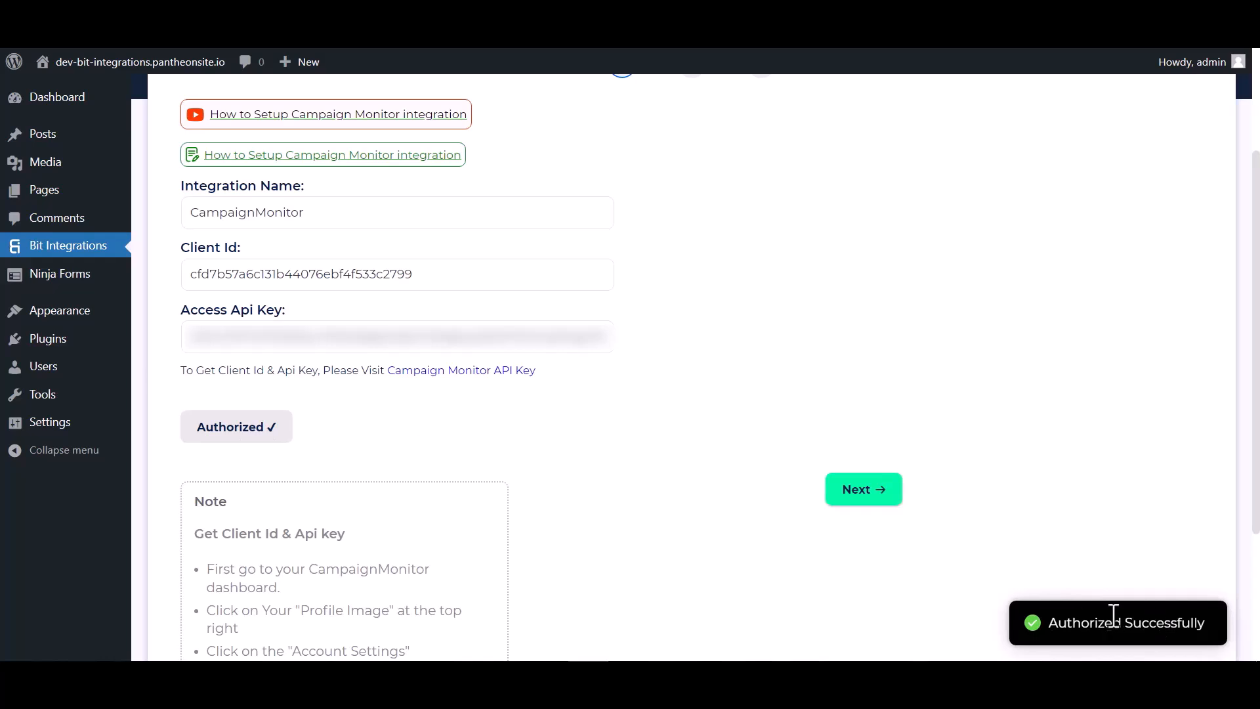
{"action": "left_click", "coordinate": [830, 497]}
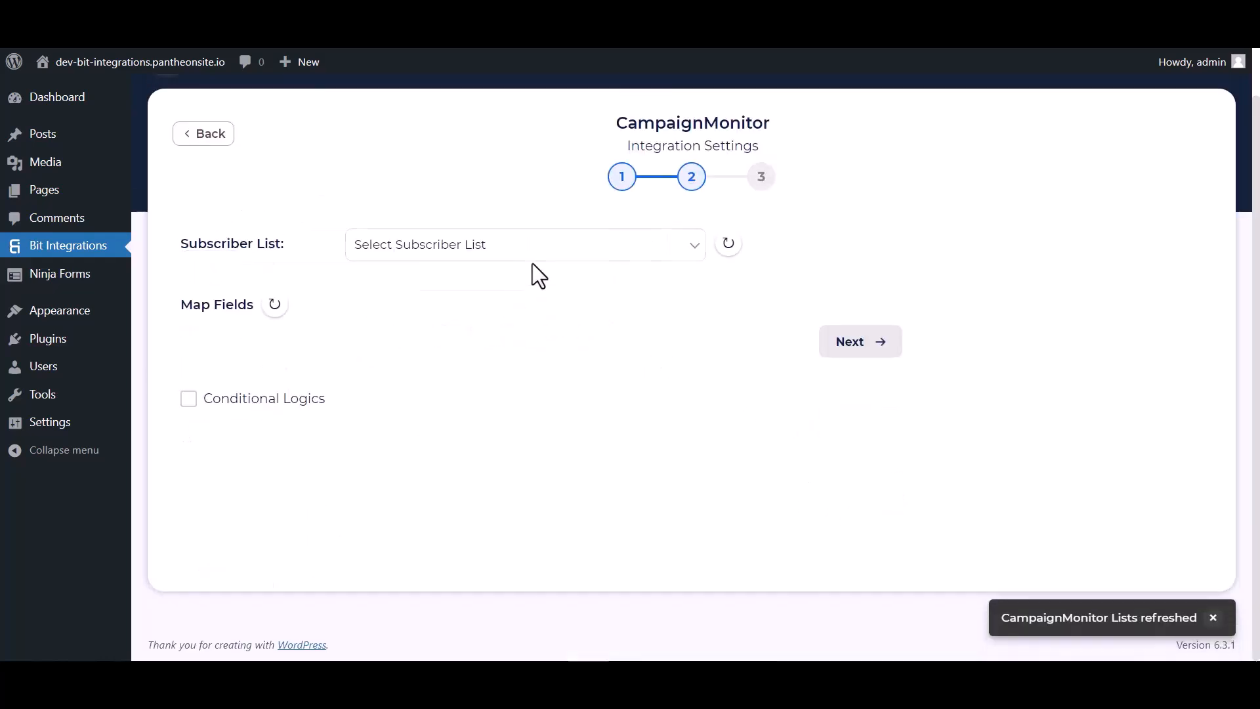
Choose the 'Bit Integrations' subscriber list and map the form's Email to Email Address.
{"action": "left_click", "coordinate": [420, 254]}
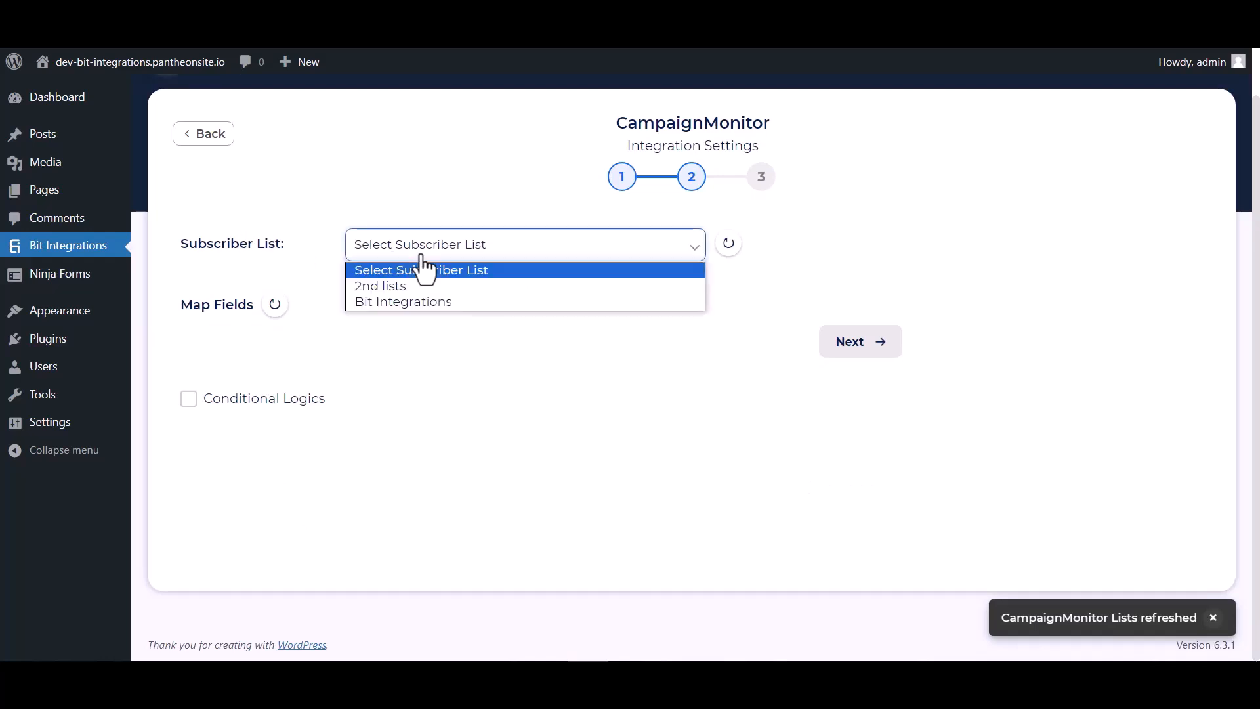
{"action": "left_click", "coordinate": [392, 302]}
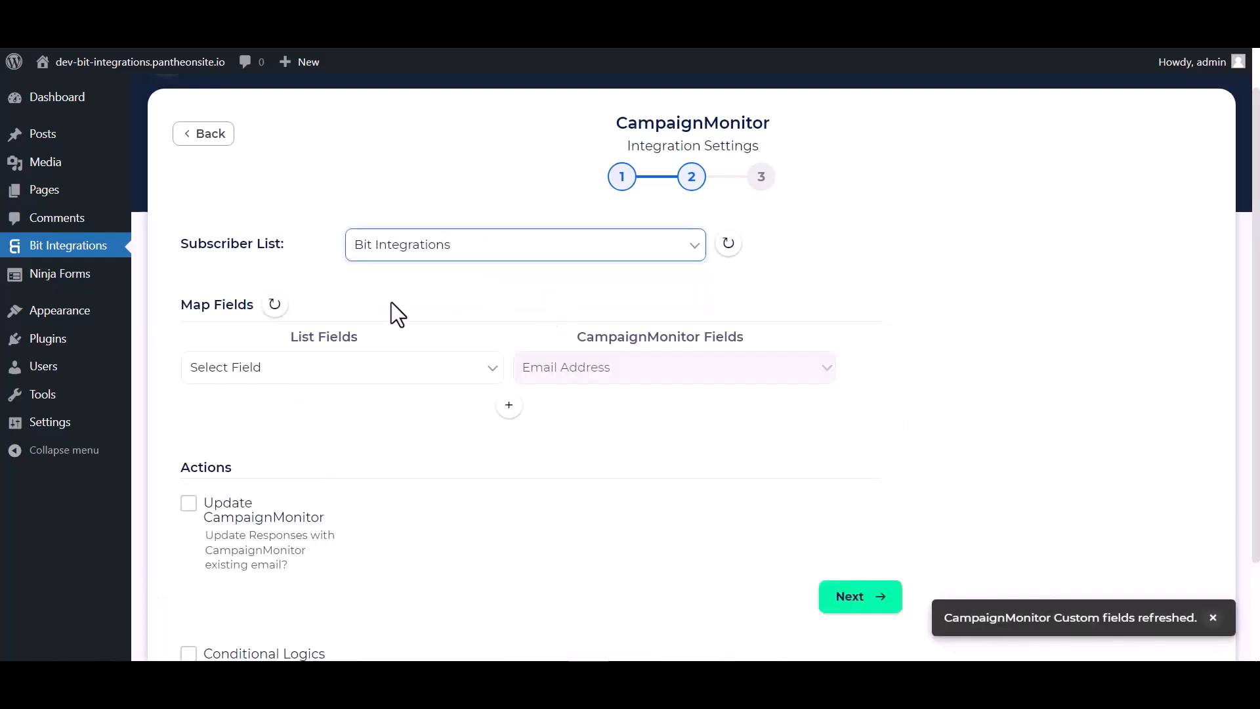
{"action": "scroll", "coordinate": [497, 315], "scroll_direction": "down", "scroll_amount": 1}
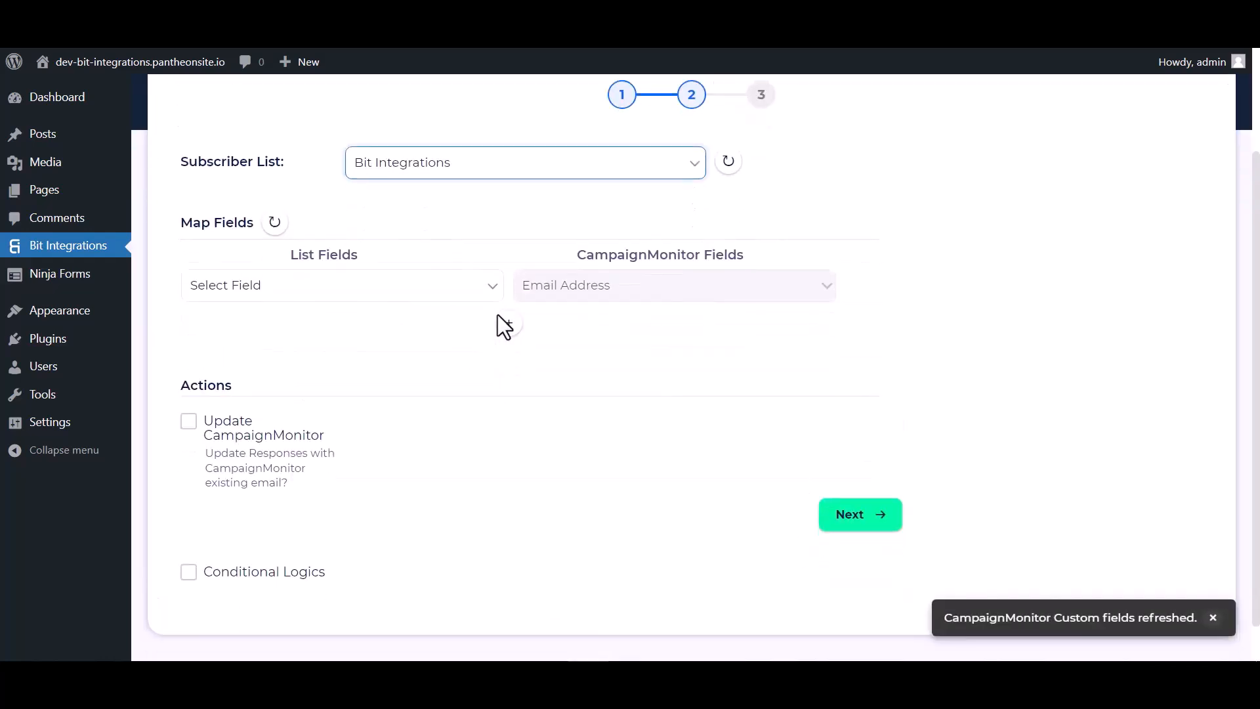
{"action": "left_click", "coordinate": [437, 296]}
{"action": "left_click", "coordinate": [258, 357]}
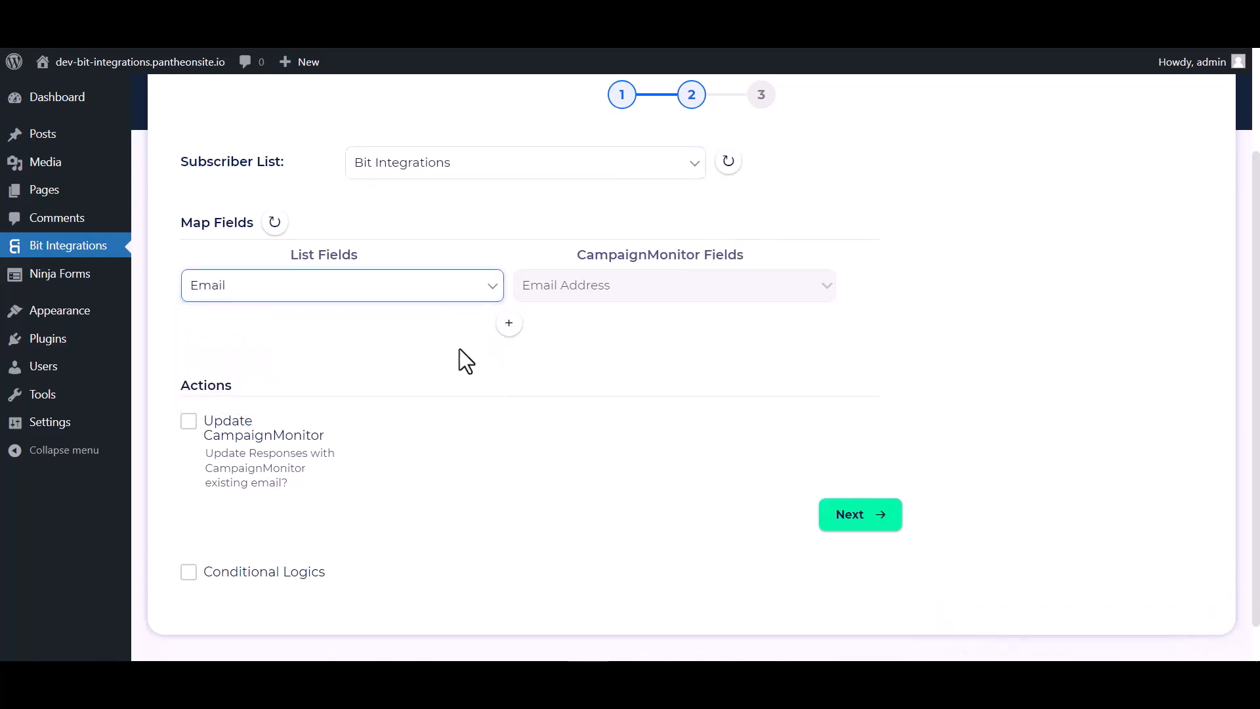
Add a mapping row sending the form's Name to Campaign Monitor's Name.
{"action": "left_click", "coordinate": [510, 328]}
{"action": "left_click", "coordinate": [562, 333]}
{"action": "left_click", "coordinate": [566, 376]}
{"action": "left_click", "coordinate": [557, 331]}
{"action": "left_click", "coordinate": [542, 367]}
{"action": "left_click", "coordinate": [368, 328]}
{"action": "left_click", "coordinate": [238, 382]}
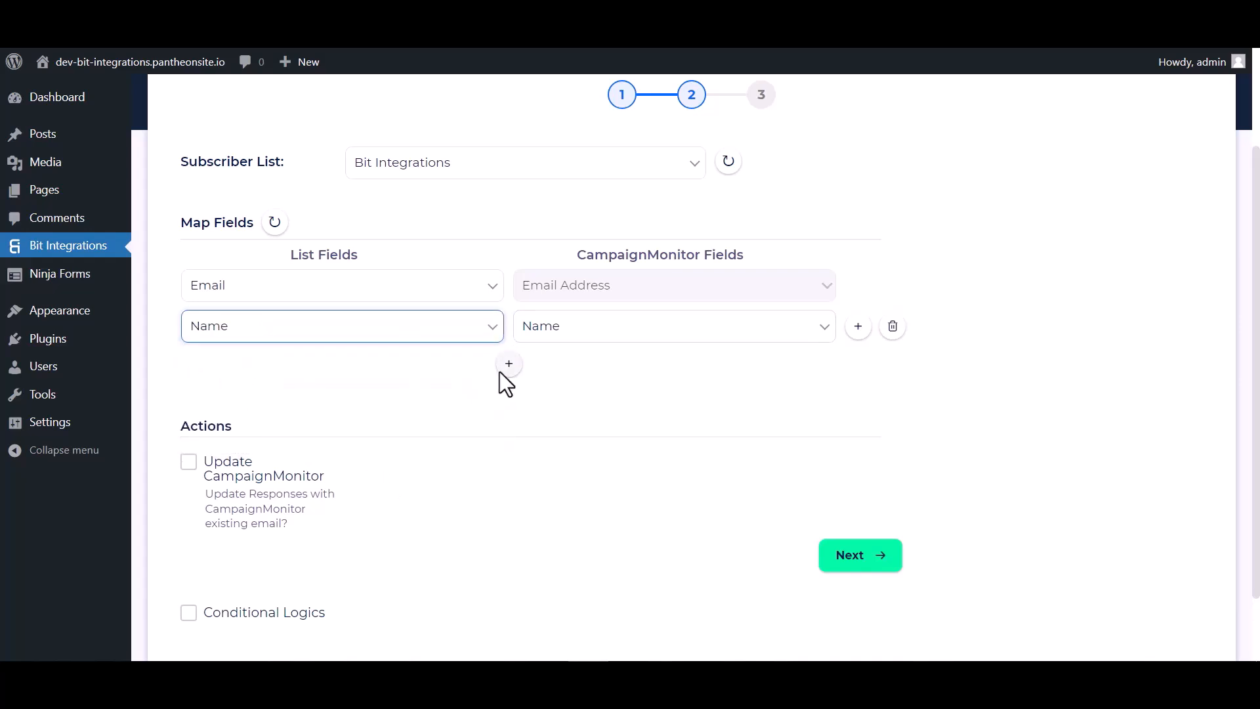
Add a third mapping row sending the form's Phone to the number custom field.
{"action": "left_click", "coordinate": [509, 363]}
{"action": "left_click", "coordinate": [571, 367]}
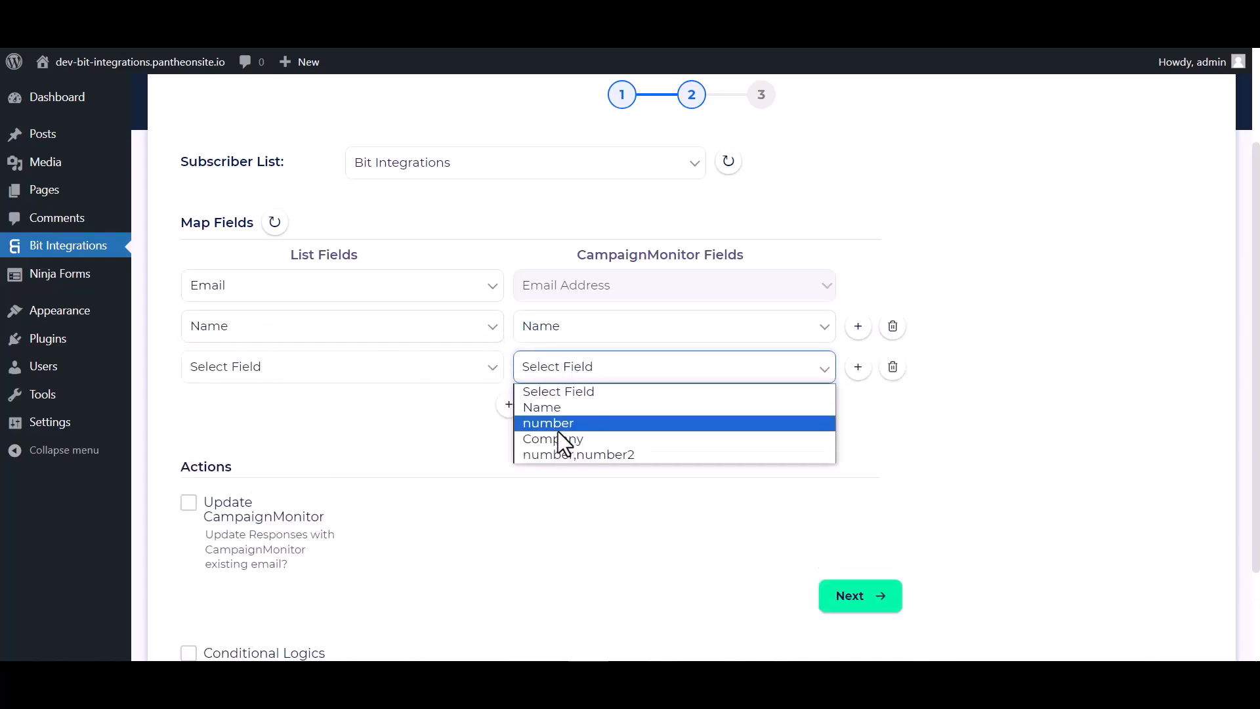
{"action": "left_click", "coordinate": [559, 426]}
{"action": "left_click", "coordinate": [403, 370]}
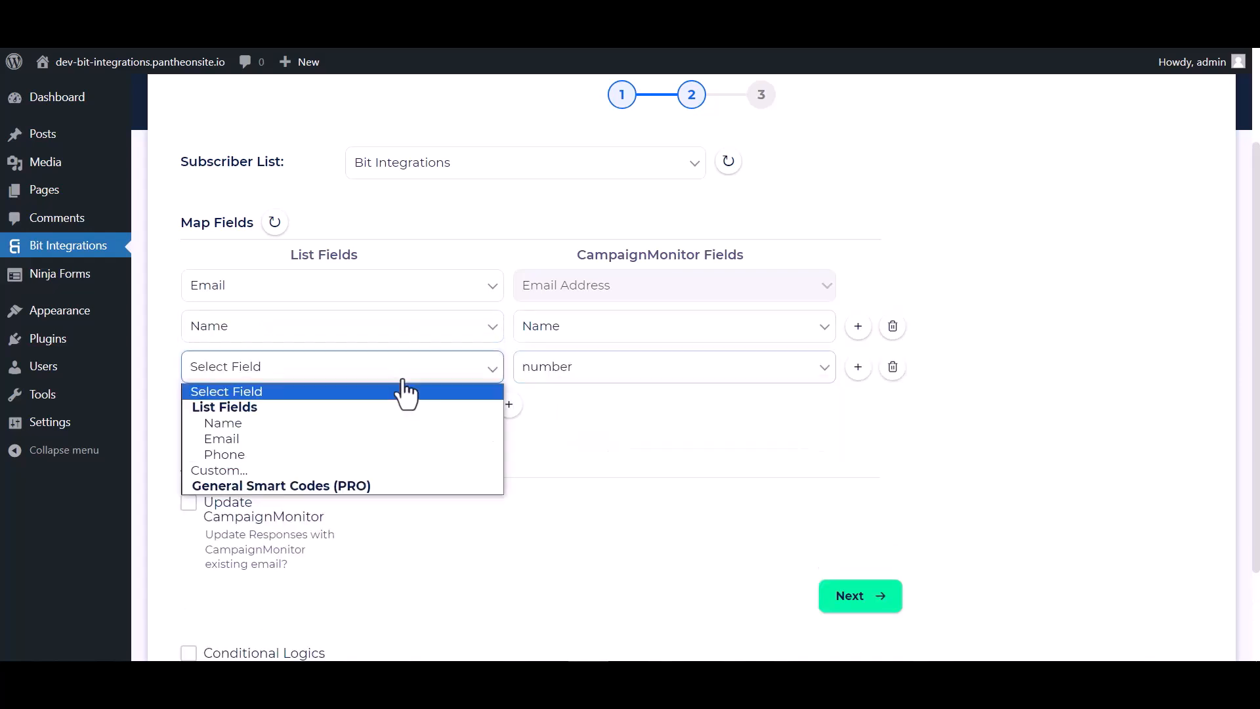
{"action": "left_click", "coordinate": [223, 454]}
{"action": "scroll", "coordinate": [591, 412], "scroll_direction": "down", "scroll_amount": 1}
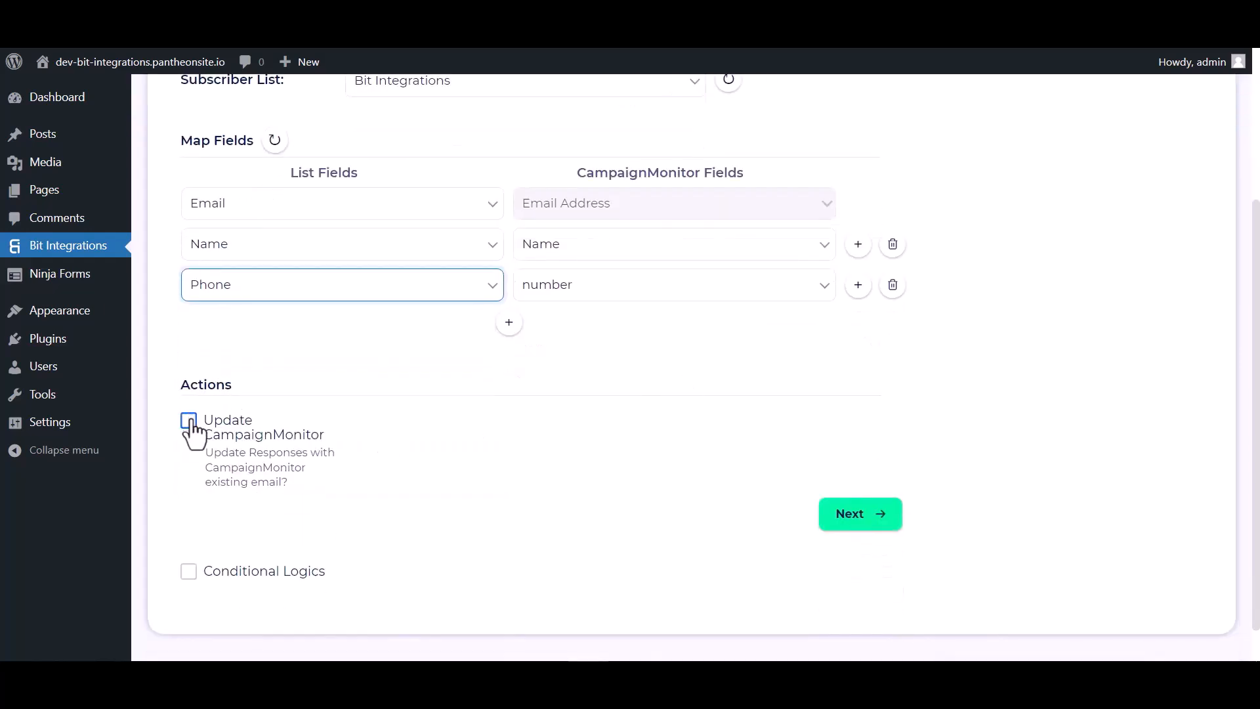
{"action": "scroll", "coordinate": [194, 431], "scroll_direction": "down", "scroll_amount": 1}
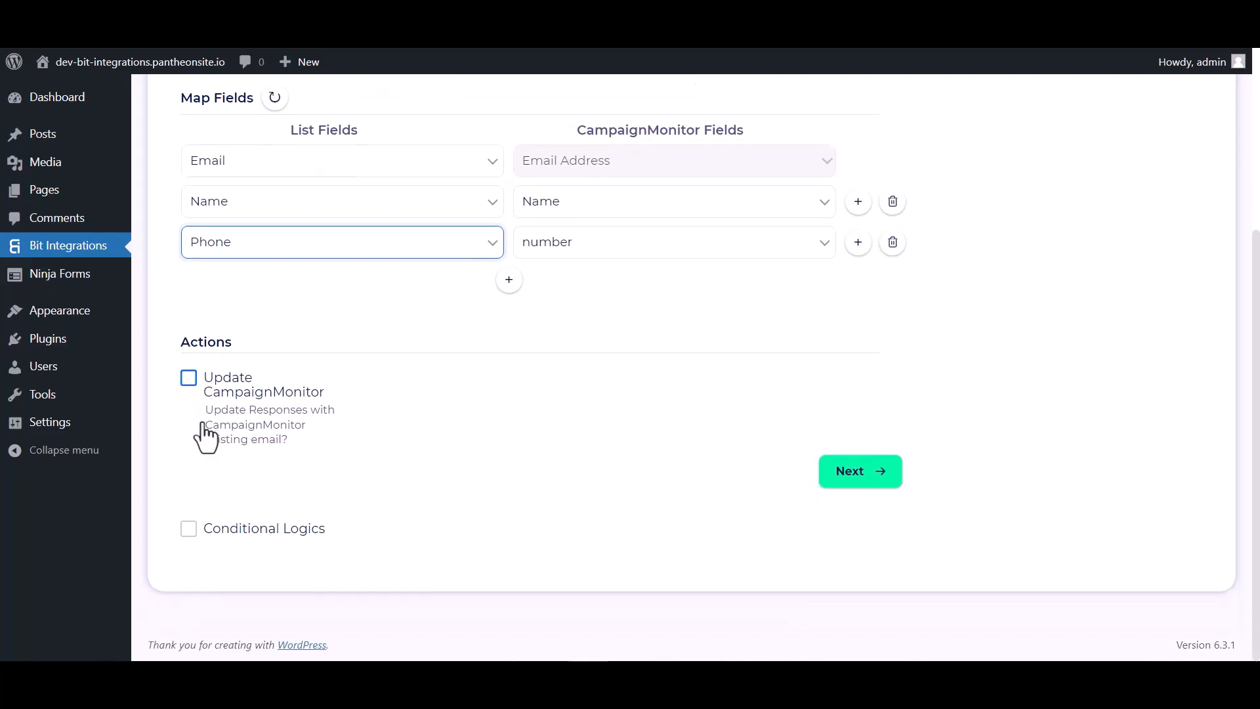
Leave Conditional Logics off, then finish and save the Campaign Monitor integration.
{"action": "left_click", "coordinate": [189, 529]}
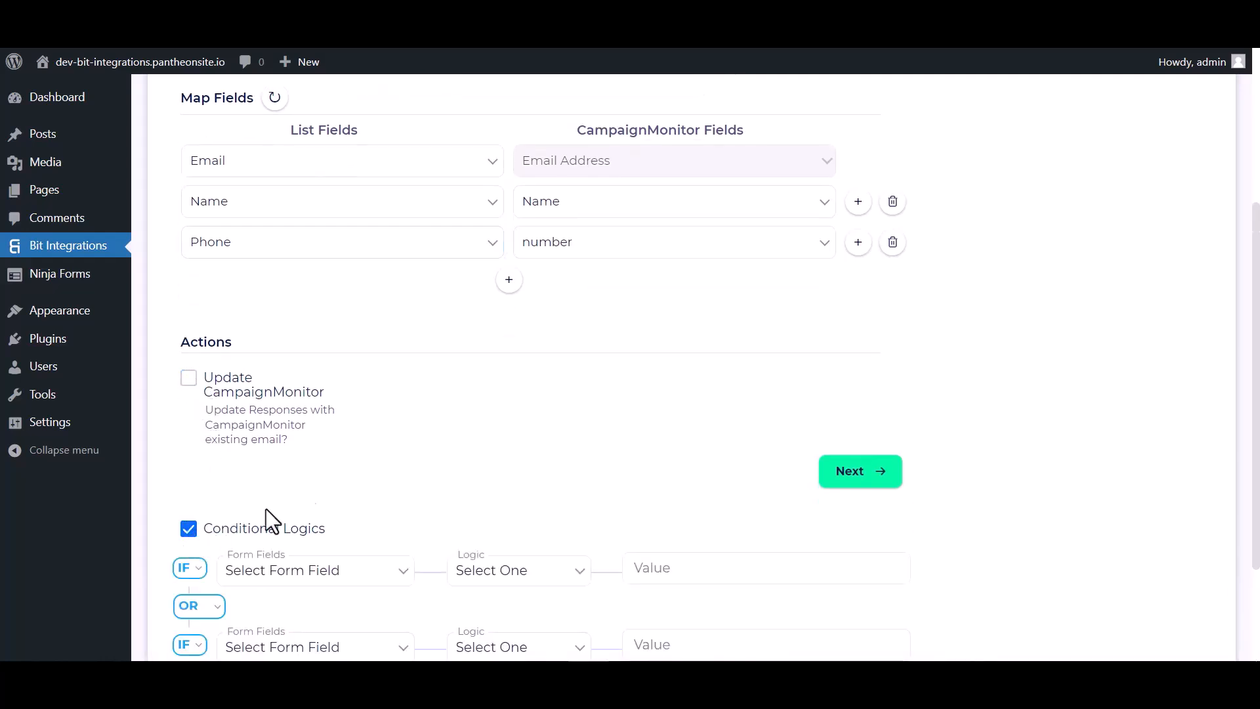
{"action": "scroll", "coordinate": [325, 486], "scroll_direction": "down", "scroll_amount": 2}
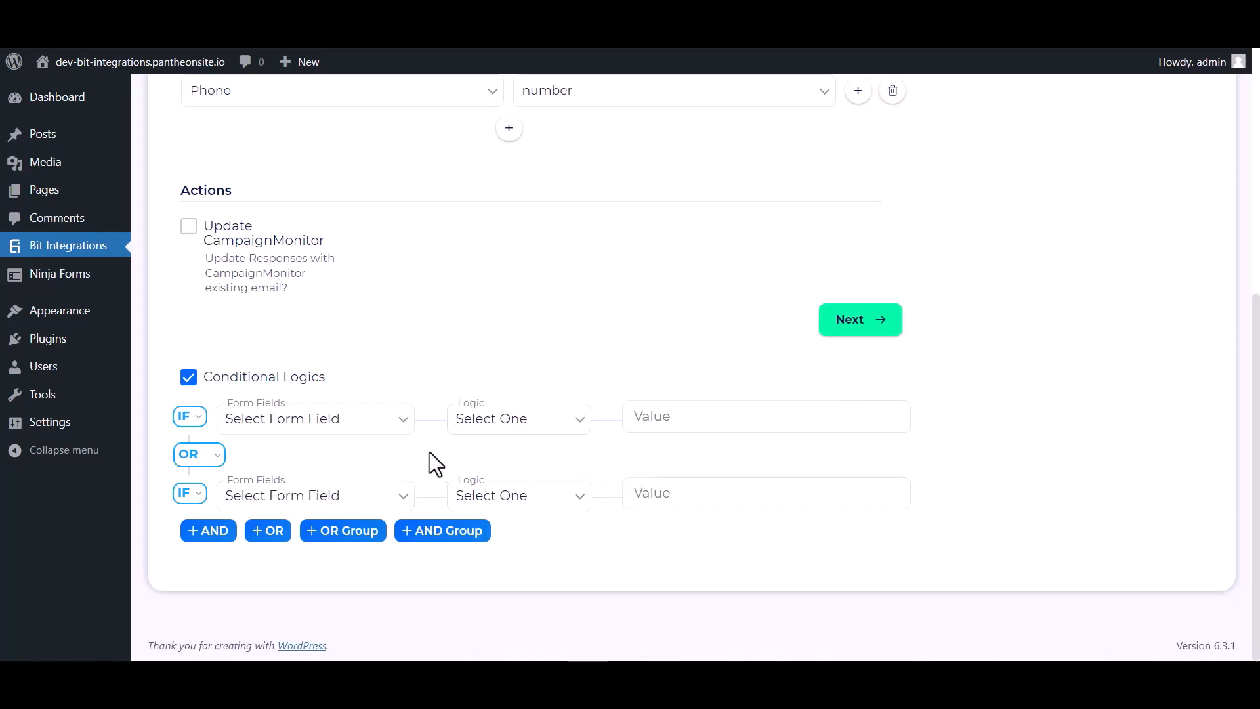
{"action": "left_click", "coordinate": [189, 378]}
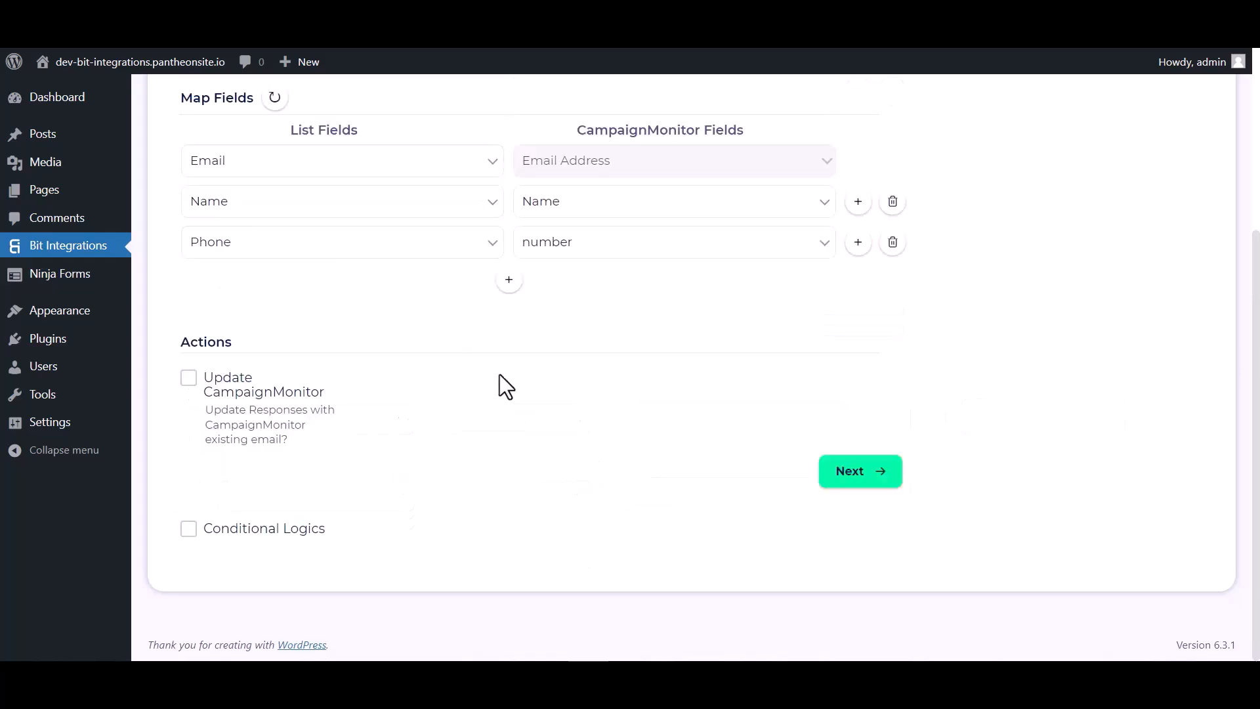
{"action": "left_click", "coordinate": [844, 483]}
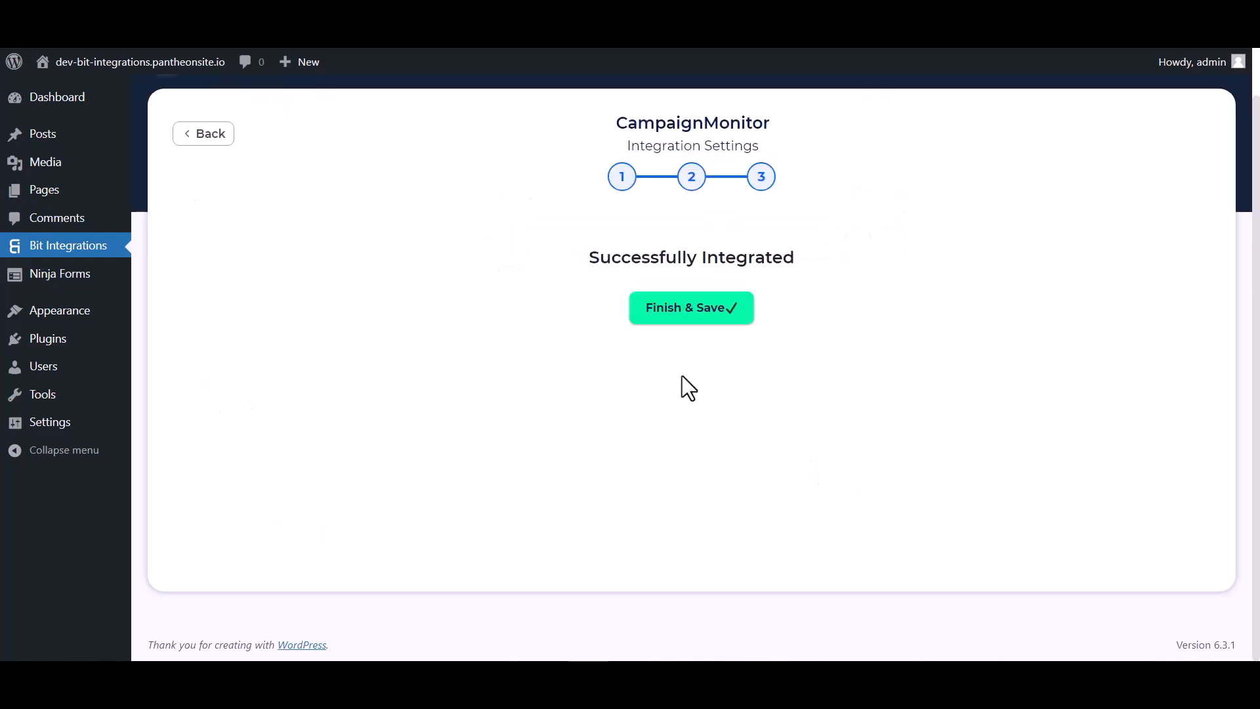
{"action": "left_click", "coordinate": [689, 322]}
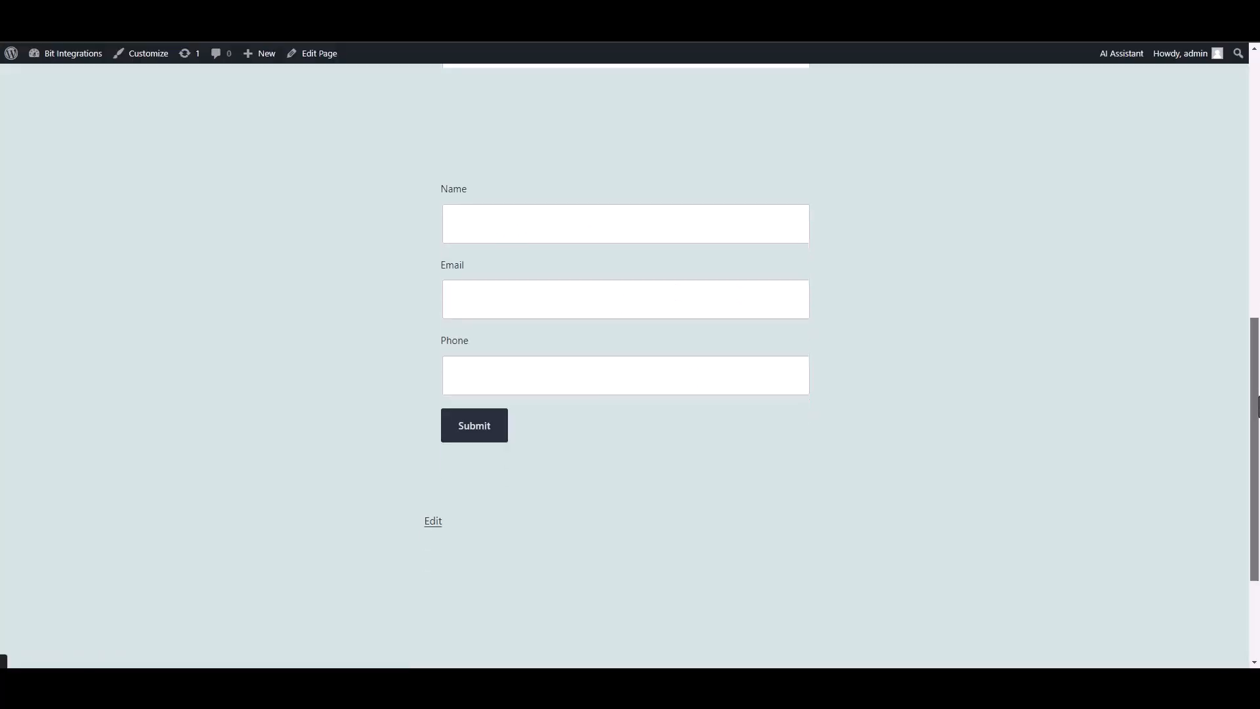
{"action": "scroll", "coordinate": [764, 271], "scroll_direction": "up", "scroll_amount": 1}
Submit the Spectra form with name 'Bit Integrations', a test e-mail address and a phone number.
{"action": "left_click", "coordinate": [764, 269]}
{"action": "type", "text": "Bi"}
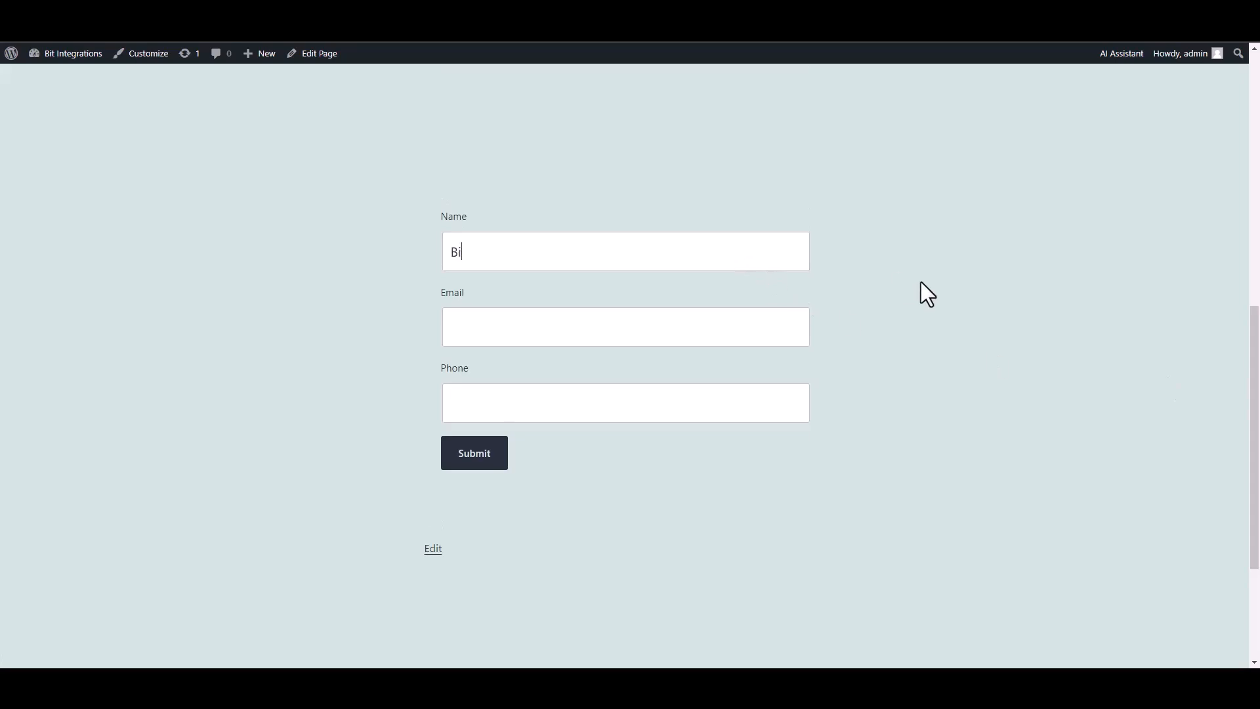
{"action": "type", "text": "t Integrations"}
{"action": "left_click", "coordinate": [719, 318]}
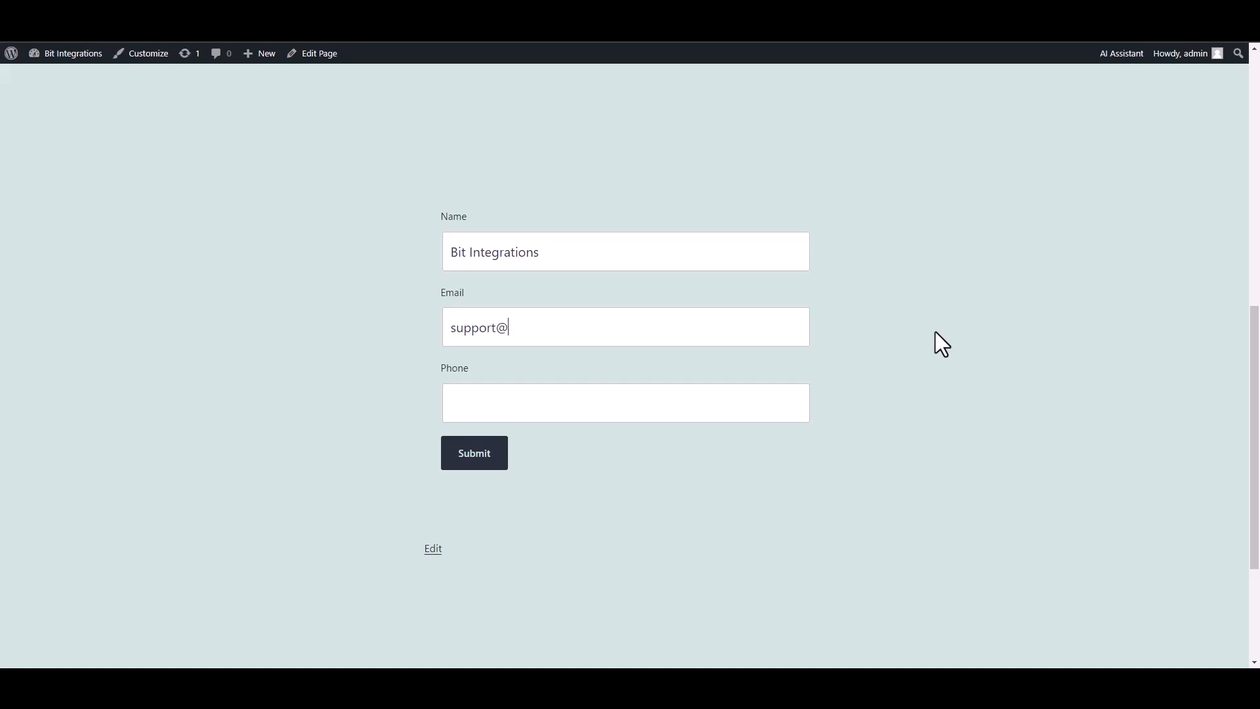
{"action": "left_click", "coordinate": [738, 402]}
{"action": "type", "text": "444555666"}
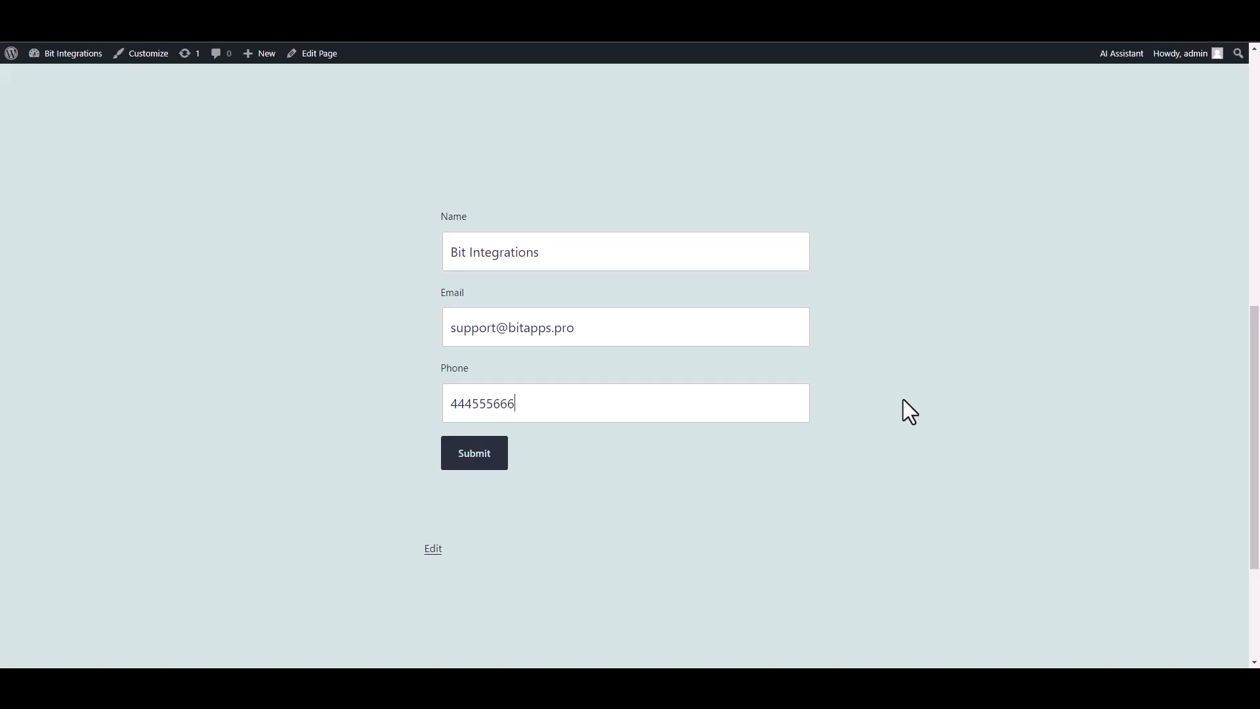
{"action": "left_click", "coordinate": [501, 464]}
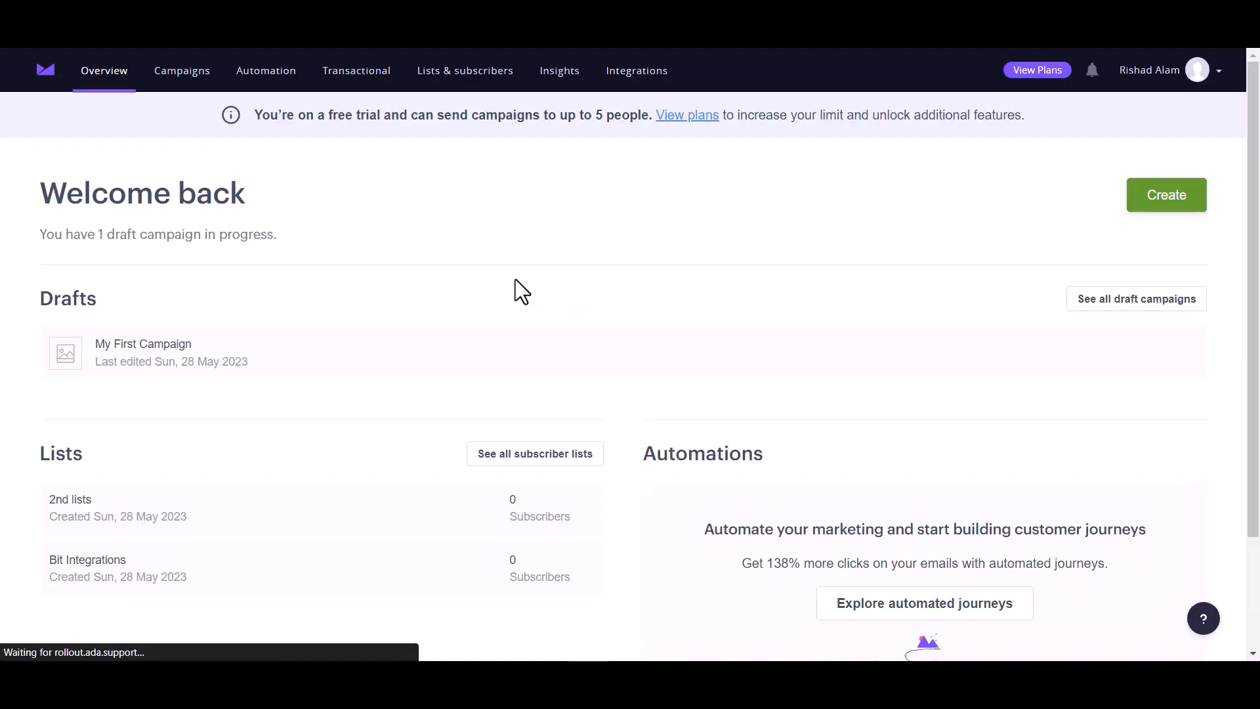
Reload the Campaign Monitor overview and open the Bit Integrations list showing 1 subscriber.
{"action": "left_click", "coordinate": [79, 70]}
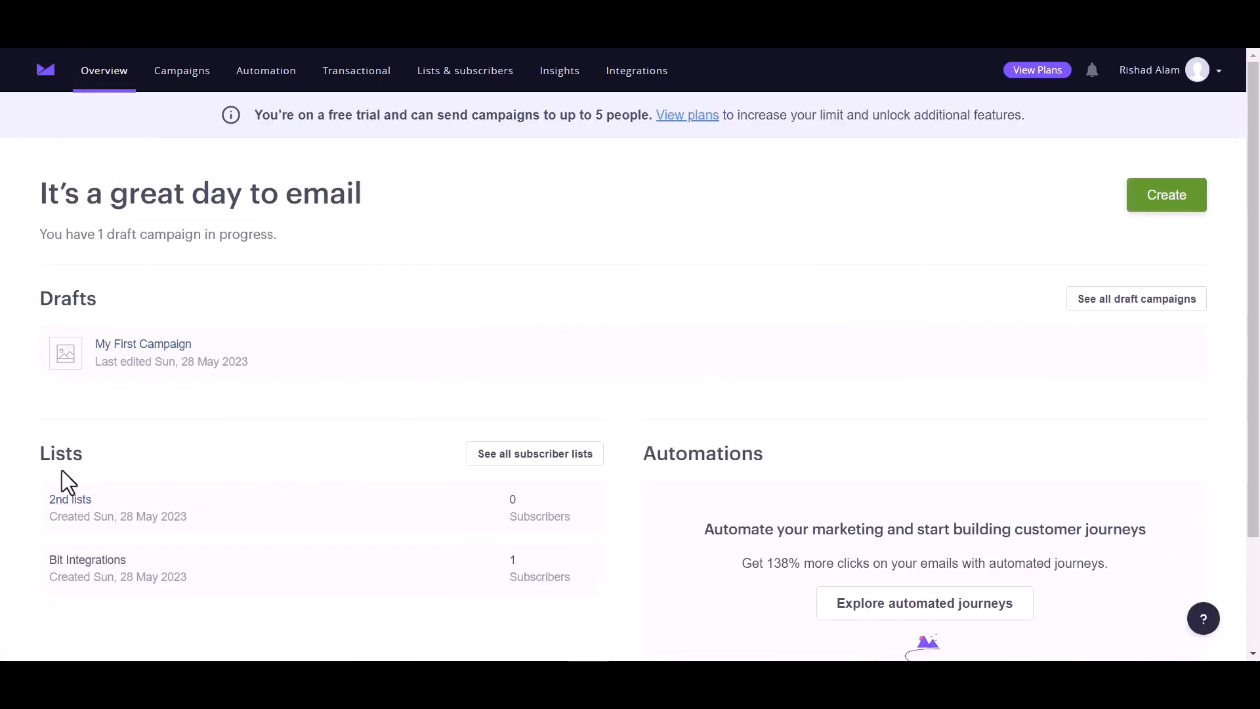
{"action": "left_click", "coordinate": [89, 561]}
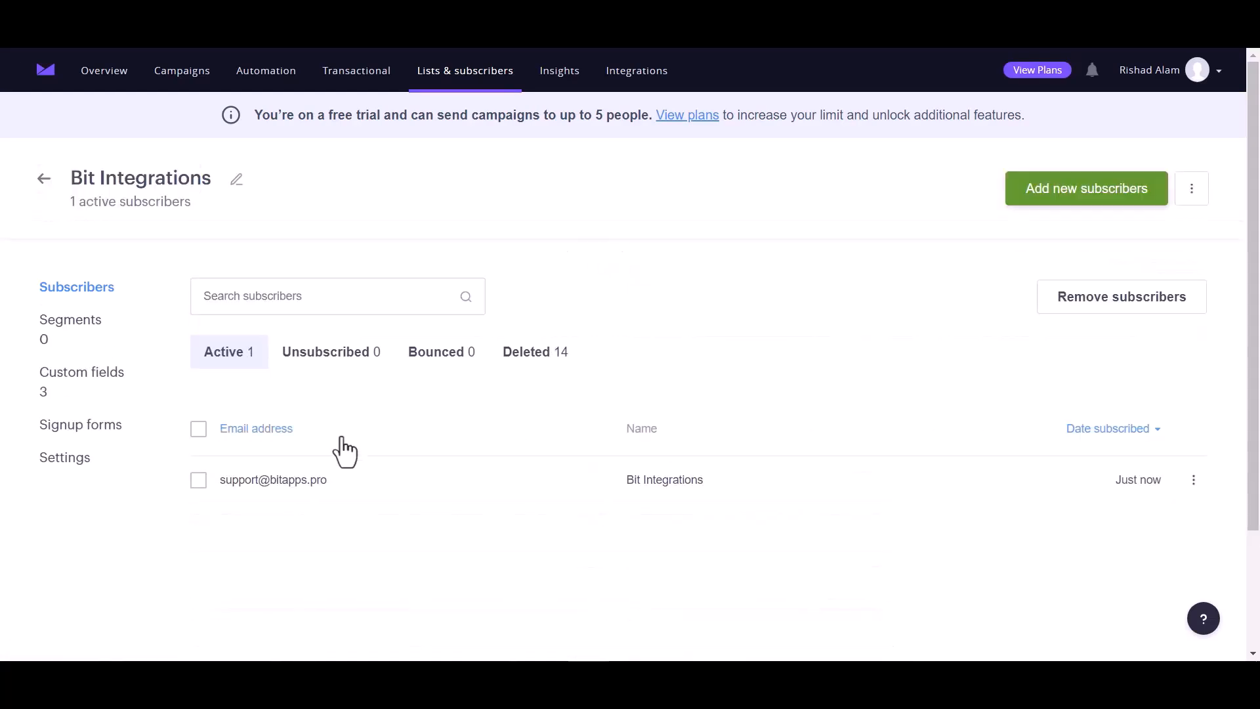
Open the test subscriber's details and check the phone value in the number custom field.
{"action": "scroll", "coordinate": [360, 460], "scroll_direction": "down", "scroll_amount": 2}
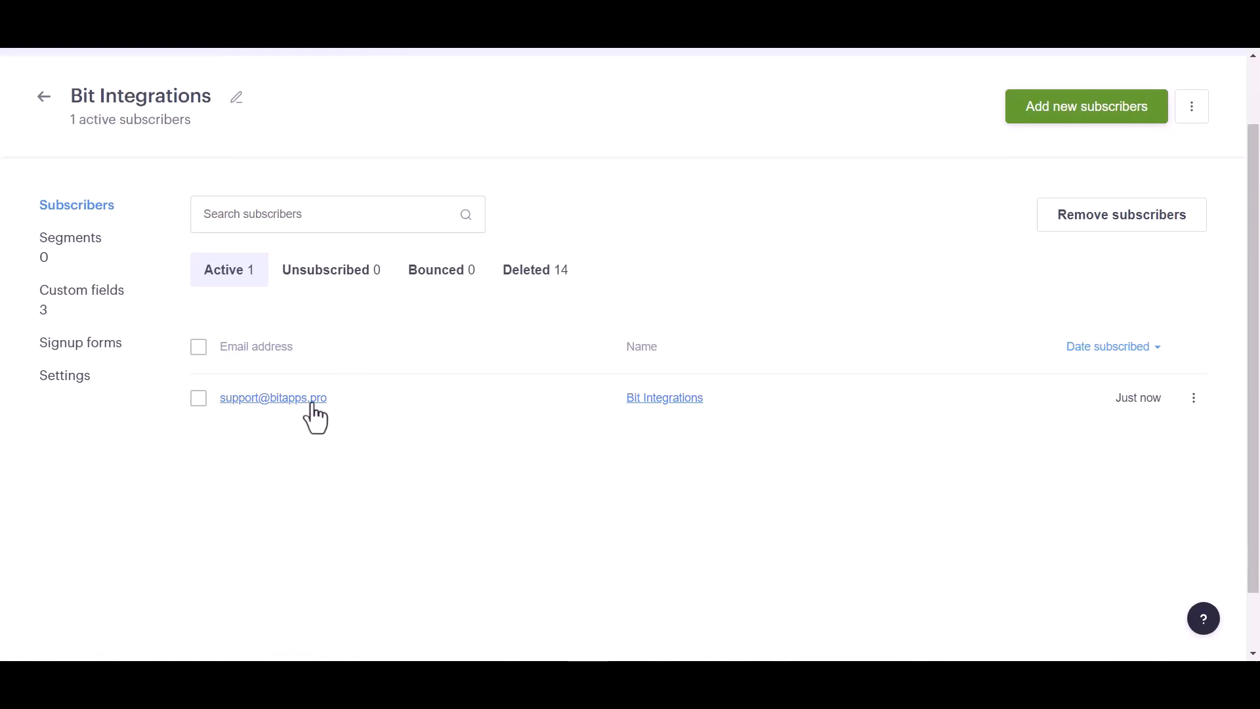
{"action": "left_click", "coordinate": [270, 400]}
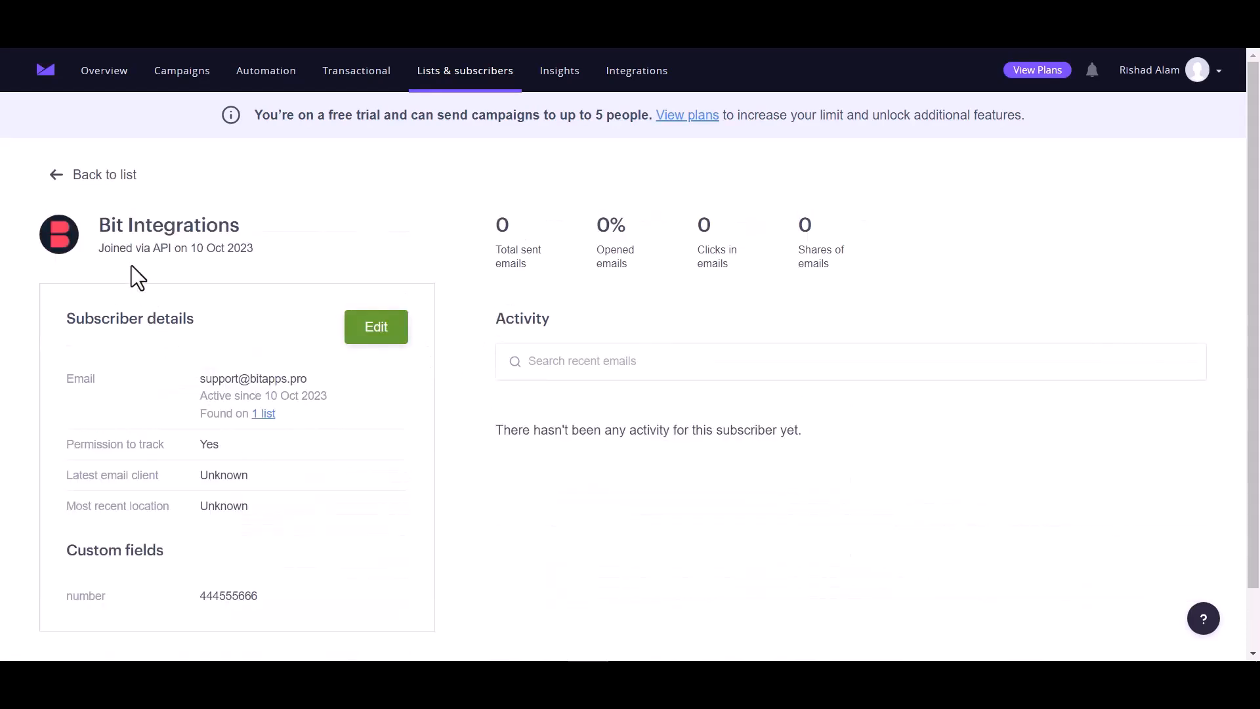
{"action": "scroll", "coordinate": [244, 468], "scroll_direction": "down", "scroll_amount": 1}
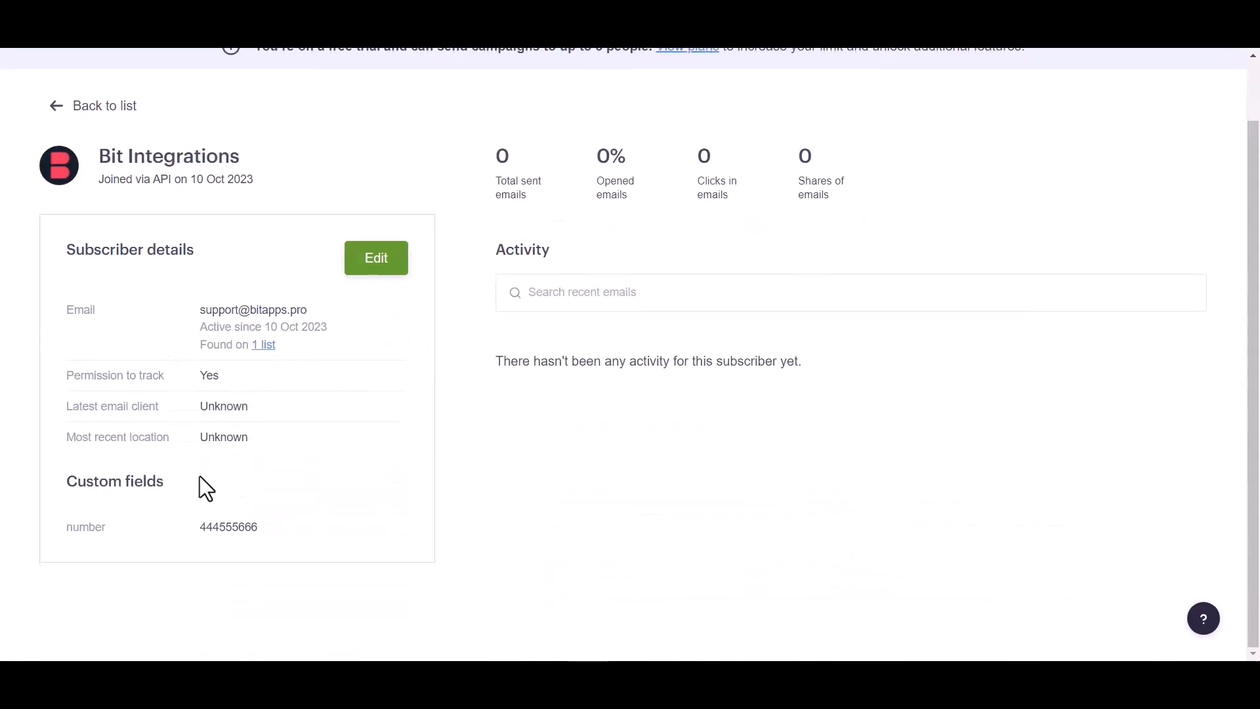